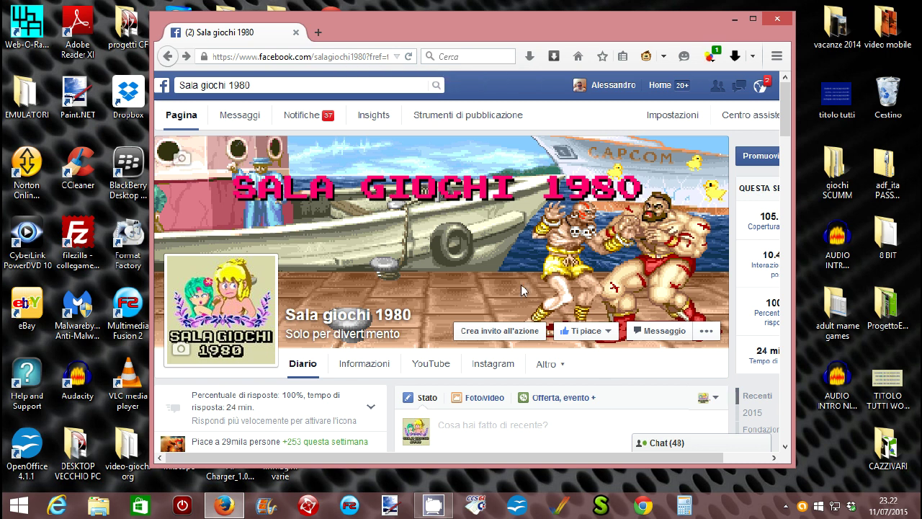
click(317, 56)
text(progettoemma.net/)
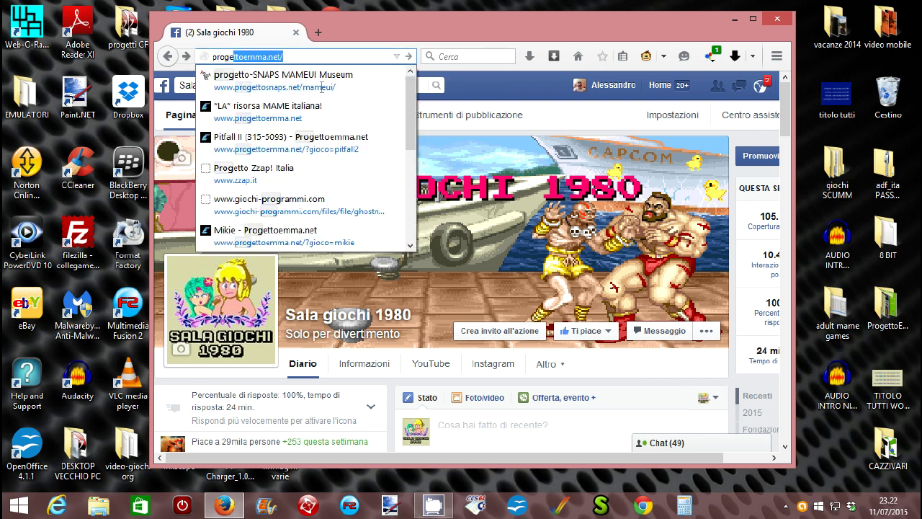
key(Down)
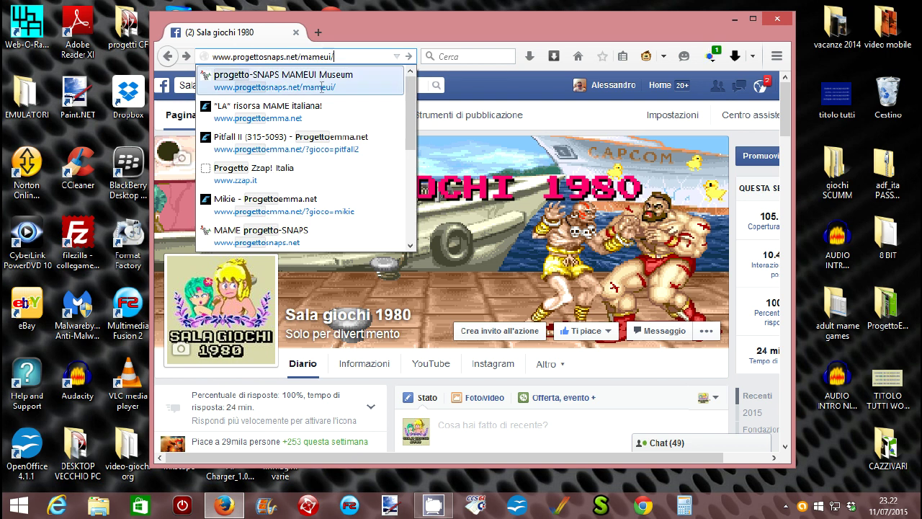
click(321, 87)
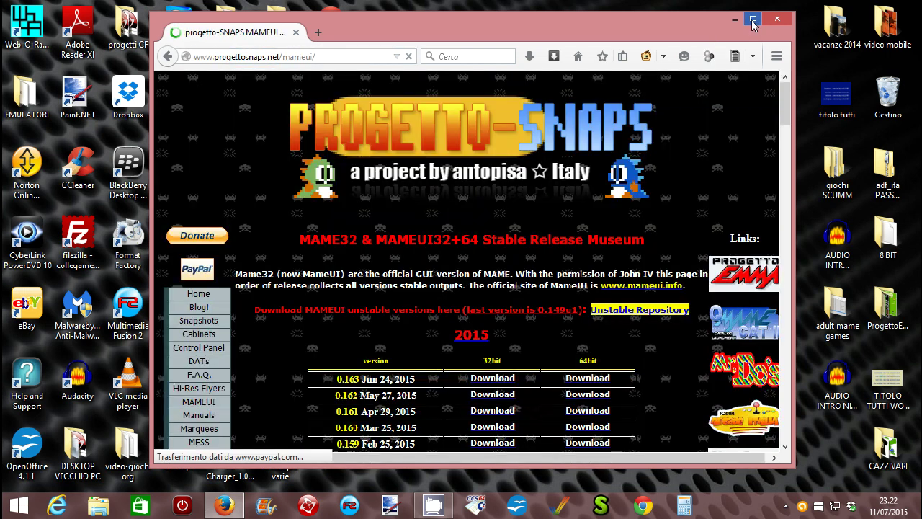
click(752, 20)
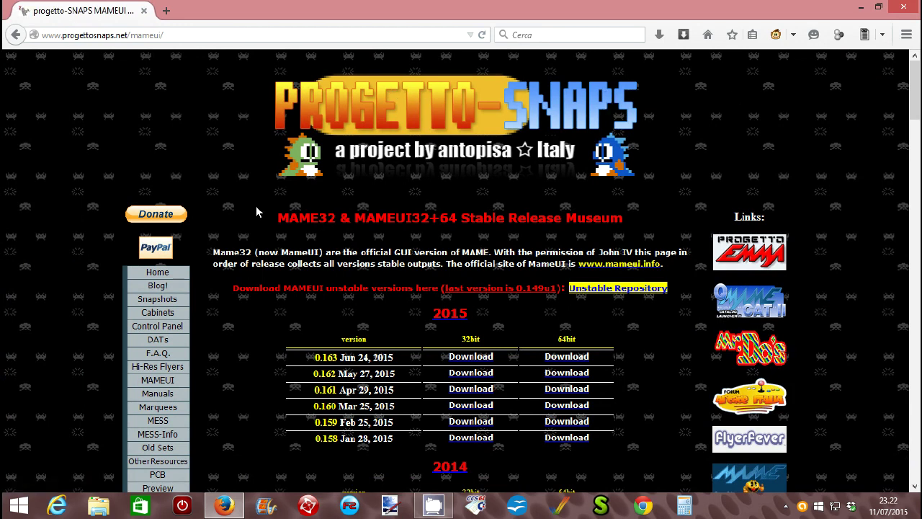
Step: Review the 2015 release table, checking the version 0.163 row and the 32bit and 64bit columns
drag(242, 222, 577, 374)
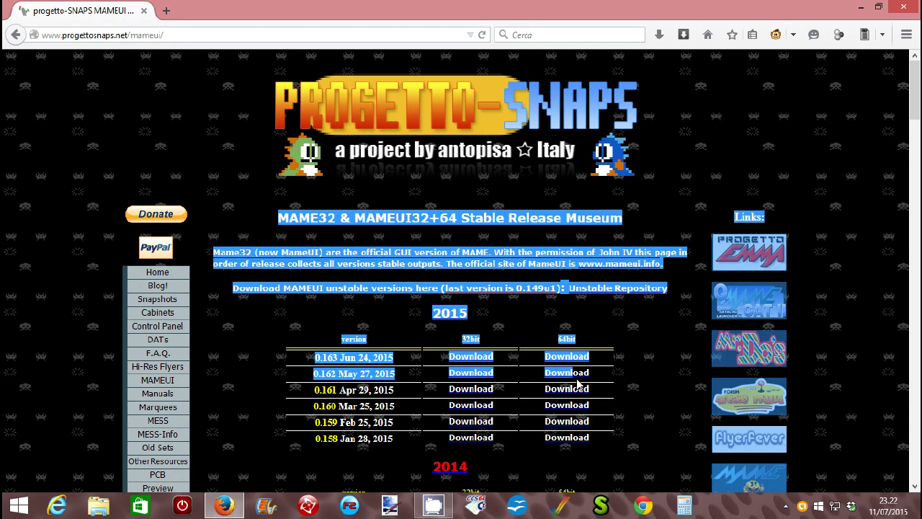
click(73, 252)
scroll(395, 319, down, 4)
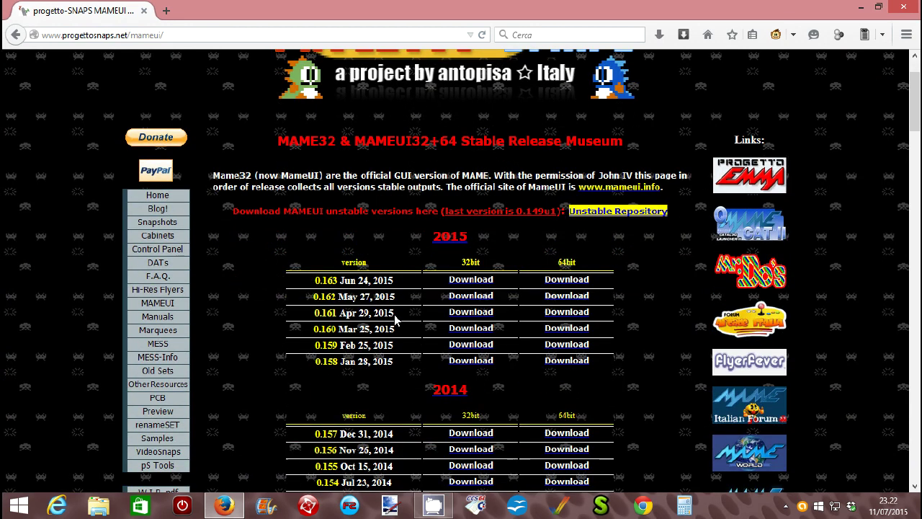
drag(315, 204, 396, 202)
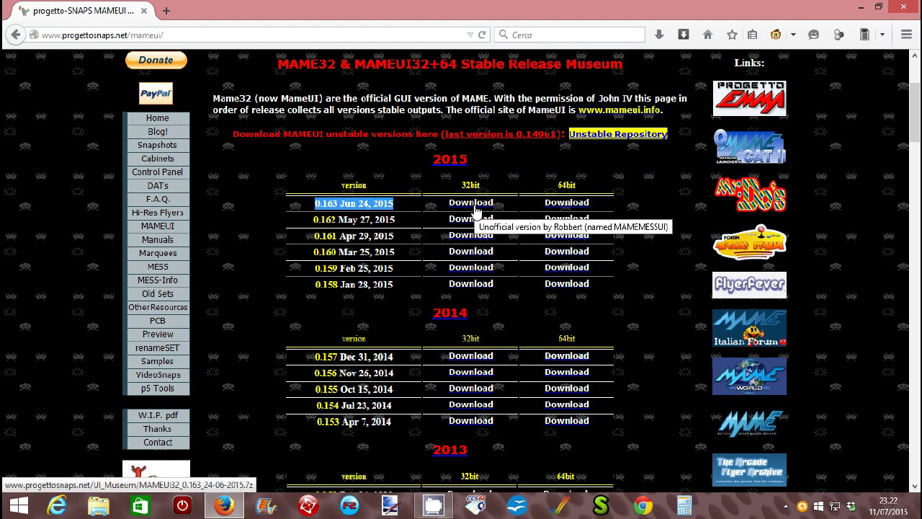
drag(461, 187, 481, 187)
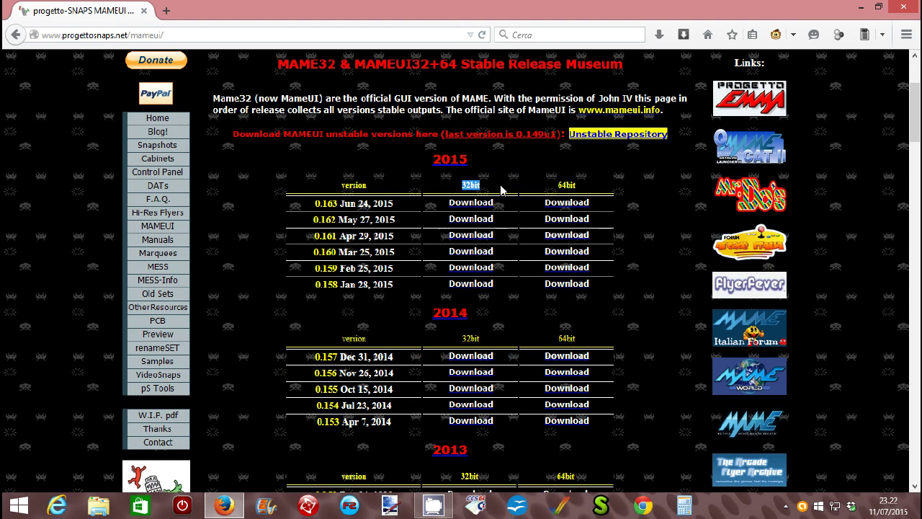
click(567, 185)
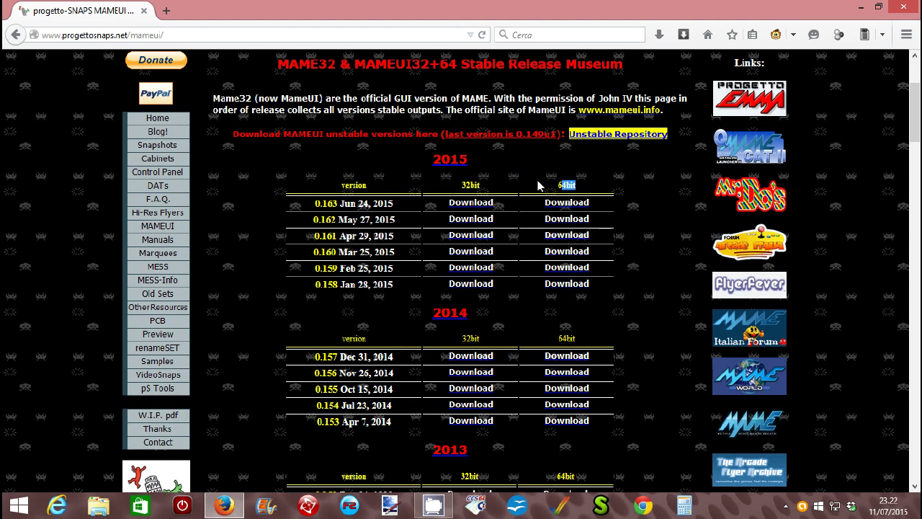
Step: Download the 64bit build of version 0.163 to the Desktop as MAMEUI64_0.163_24-06-2015 and minimize the browser
click(559, 204)
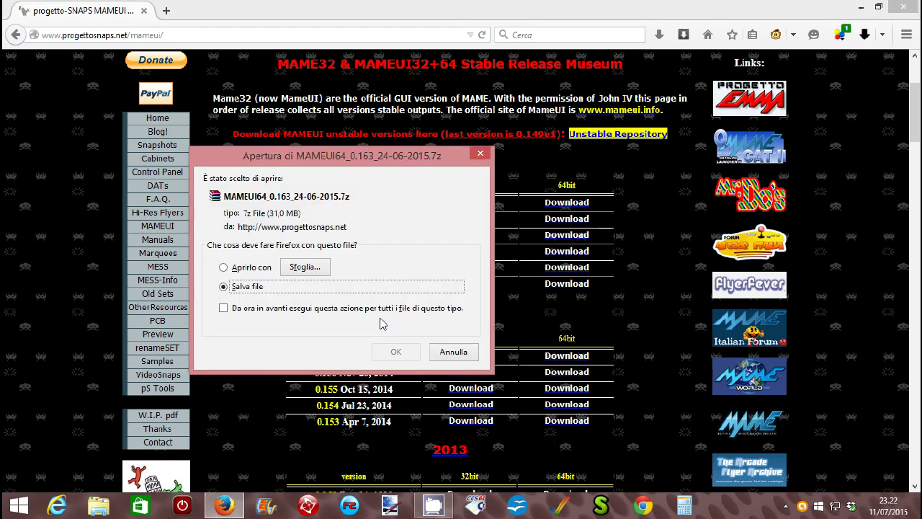
click(396, 352)
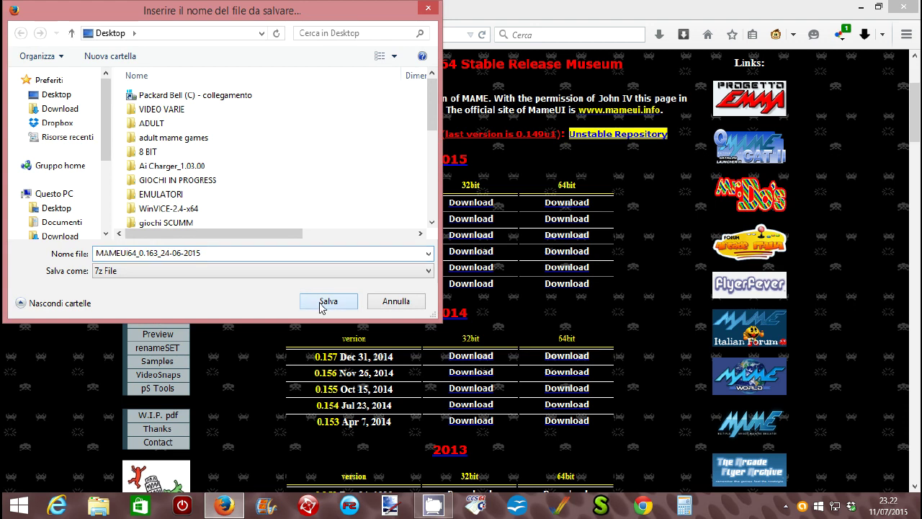
click(322, 307)
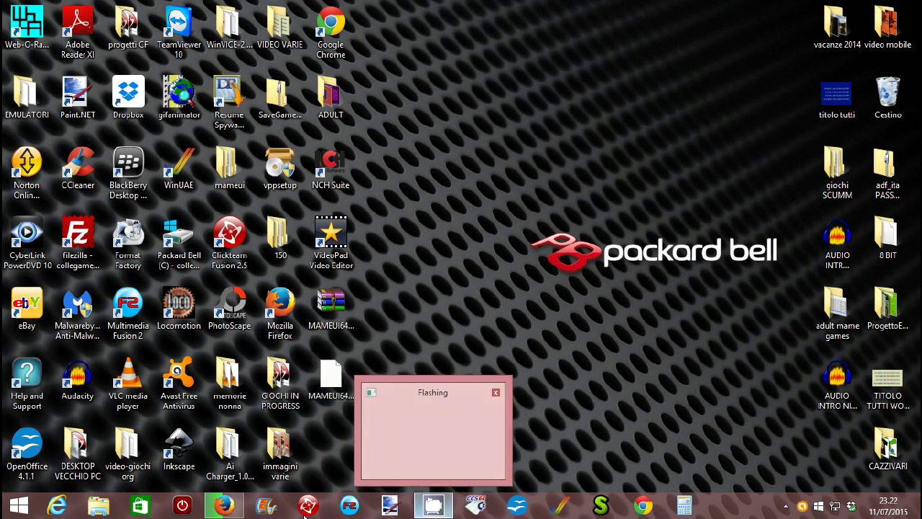
click(223, 506)
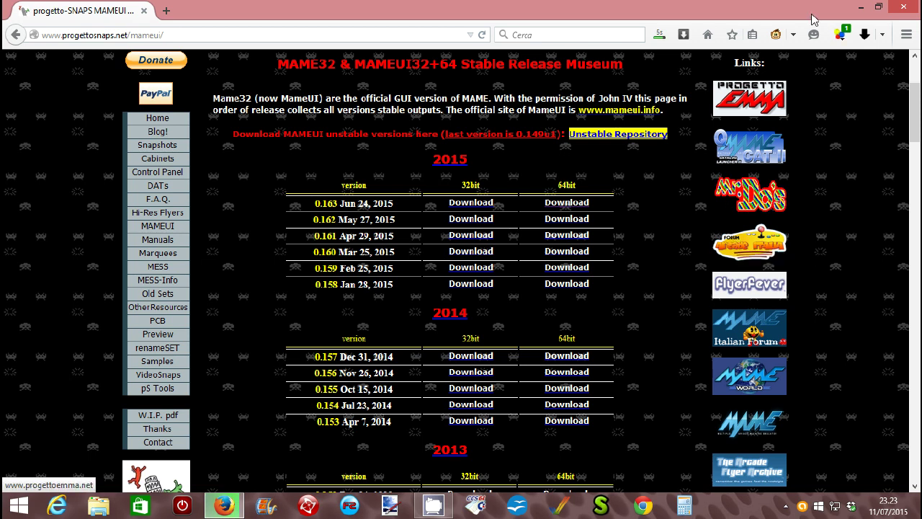
click(863, 8)
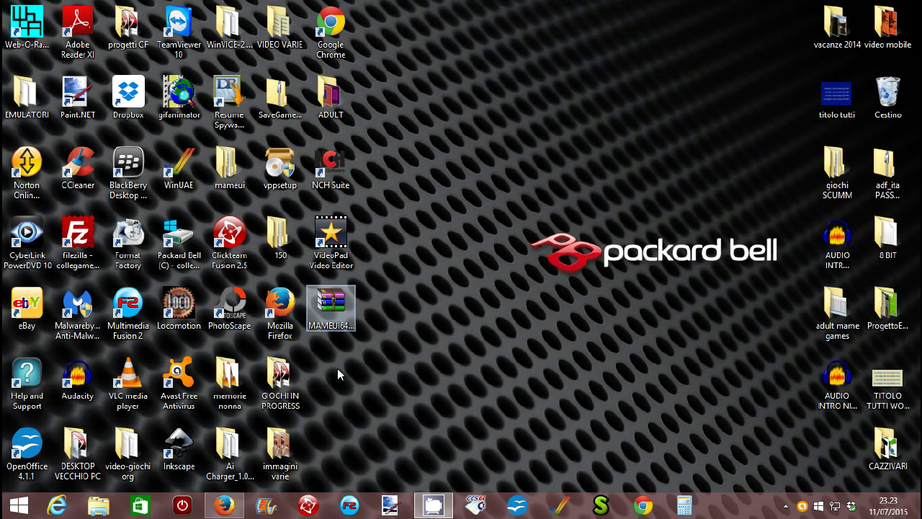
Step: Open the downloaded MAMEUI64 archive in WinRAR, dismiss the licence reminder and maximize the window
click(328, 308)
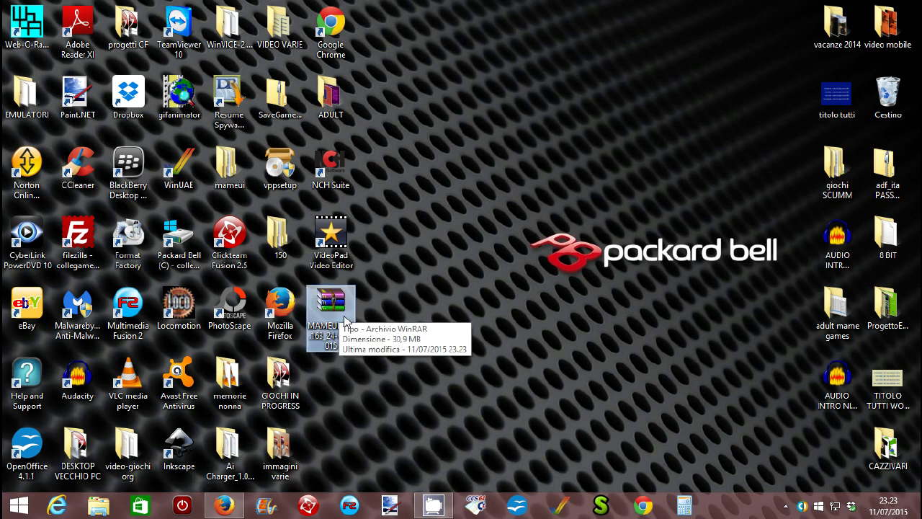
click(348, 375)
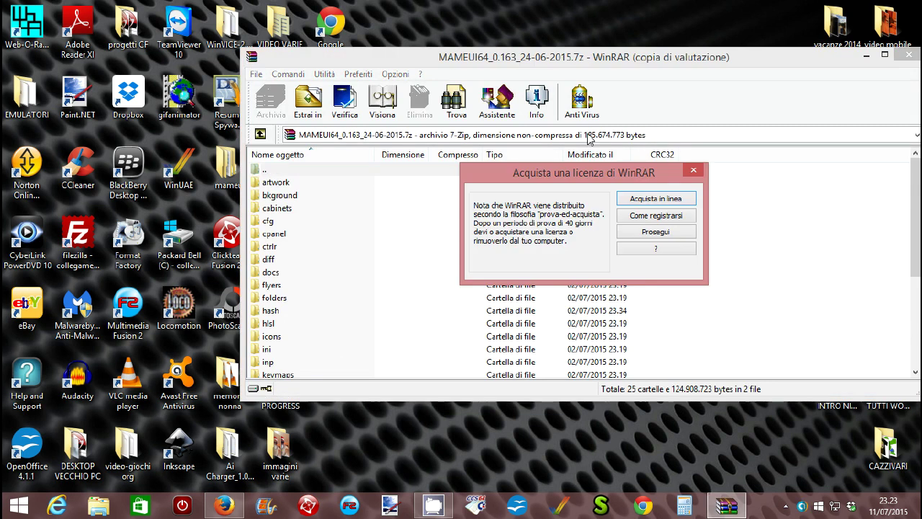
click(653, 234)
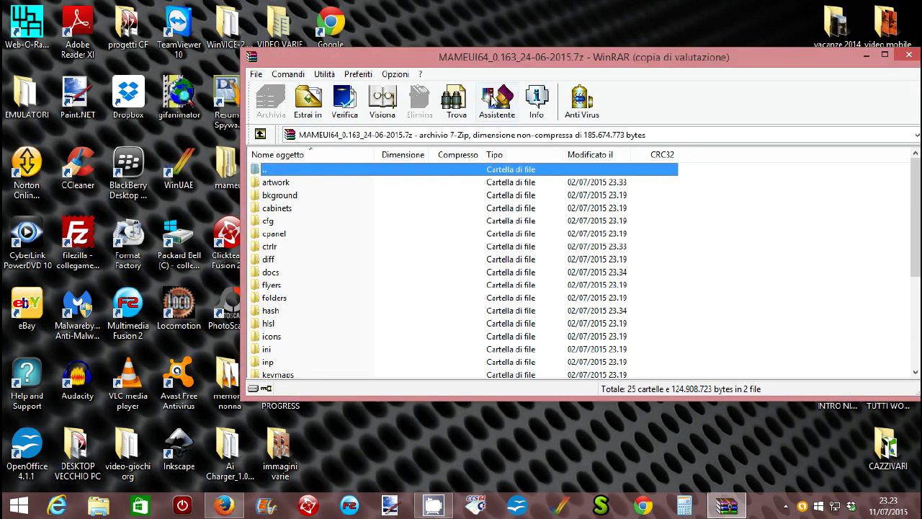
double_click(449, 58)
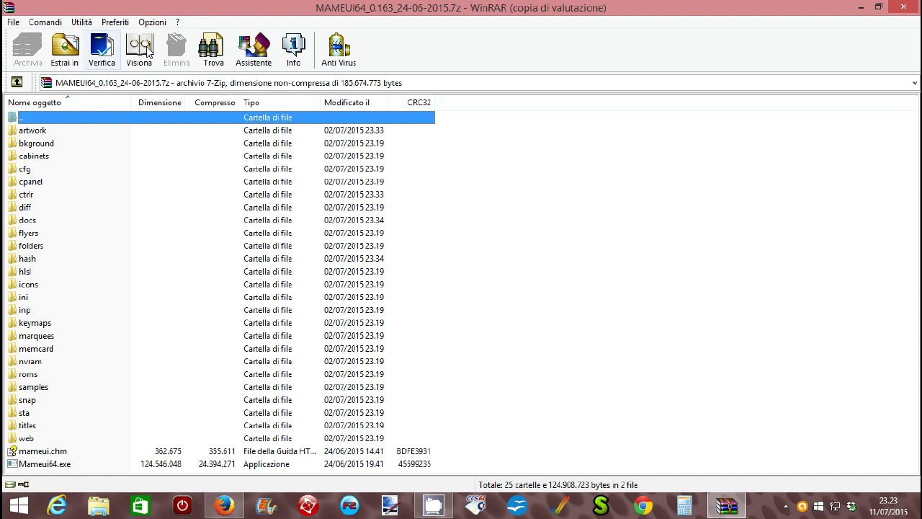
Step: Start extracting the whole archive, with the Desktop as the destination path
click(64, 56)
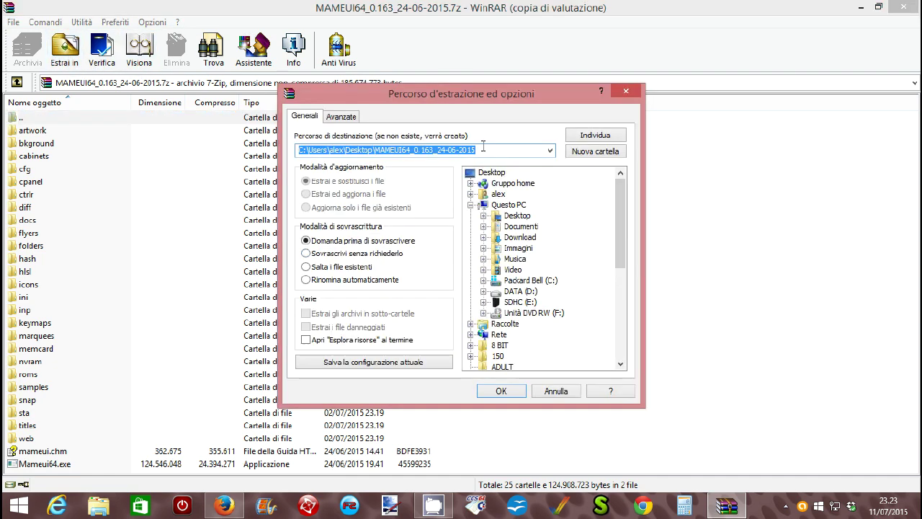
click(493, 173)
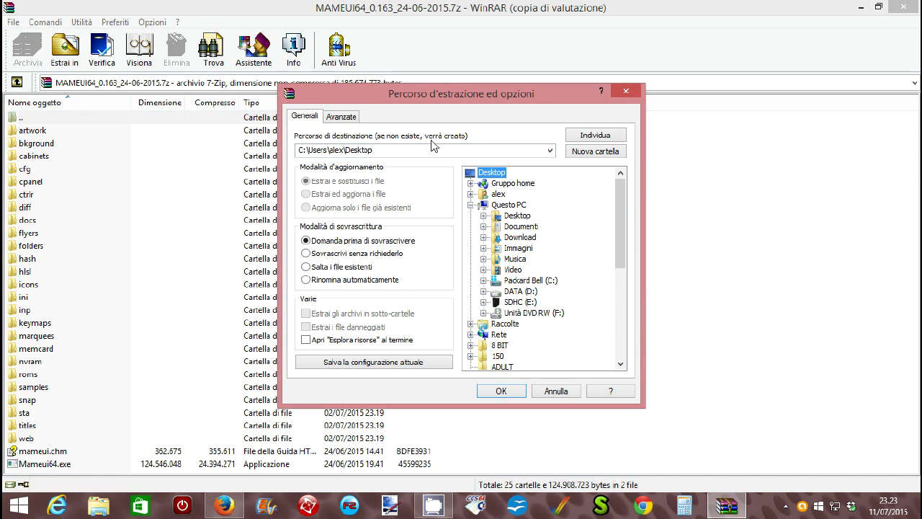
click(429, 148)
click(429, 149)
text(\)
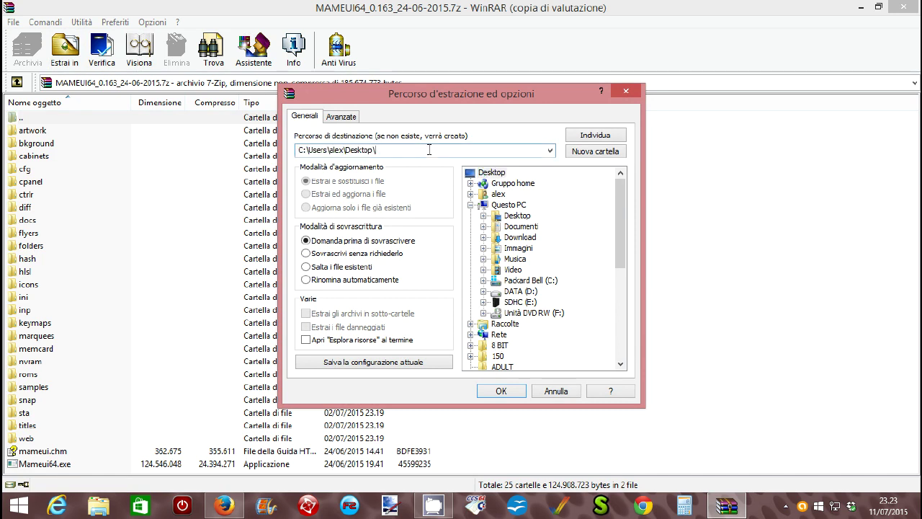
text(mame)
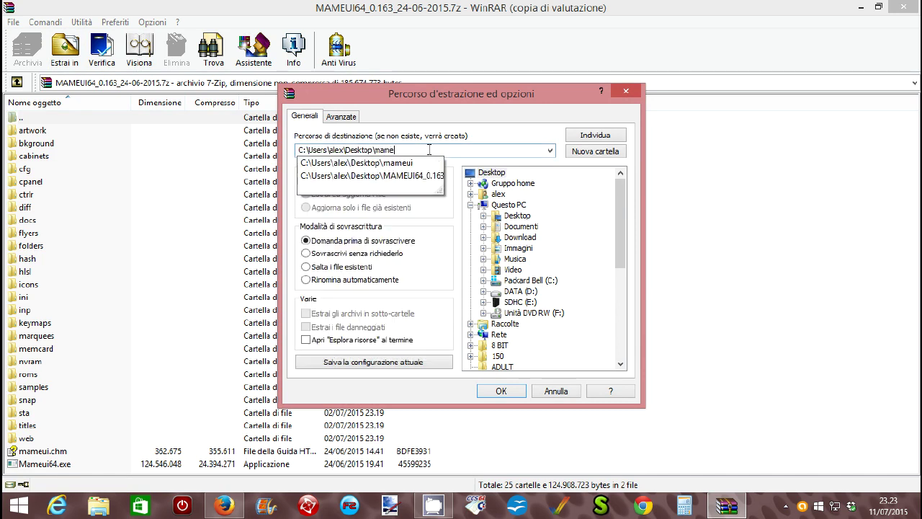
text(ui)
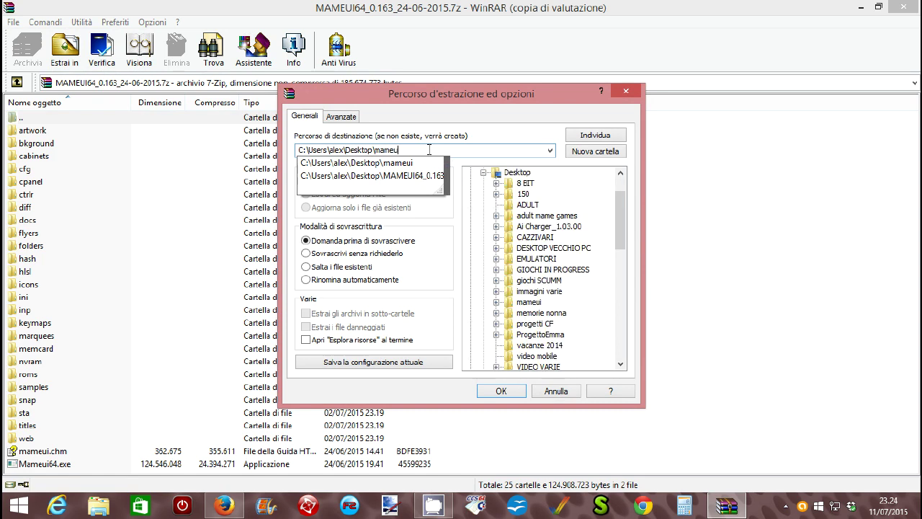
key(BackSpace)
key(BackSpace)
key(BackSpace)
key(BackSpace)
key(BackSpace)
key(BackSpace)
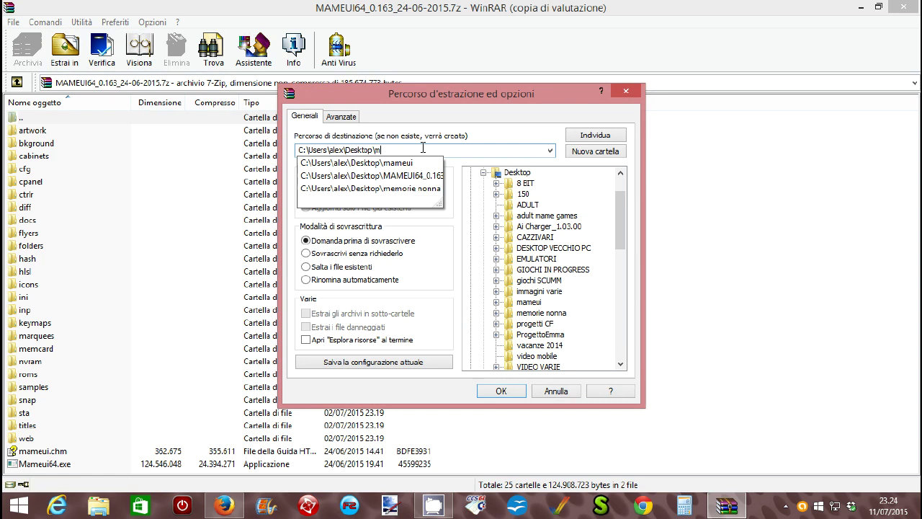
Step: Name the destination folder on the Desktop "mame 165" and extract the archive into it
text(masme)
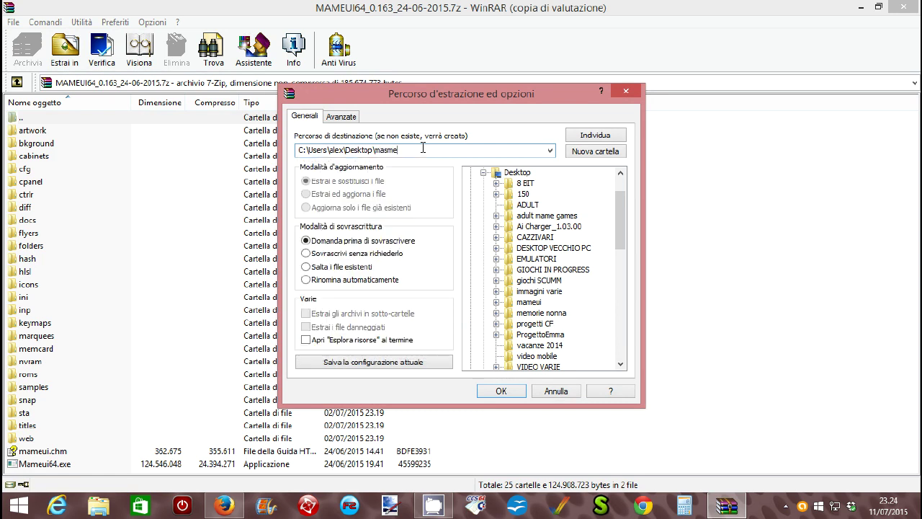
key(BackSpace)
key(BackSpace)
key(BackSpace)
key(BackSpace)
text(ame)
click(498, 393)
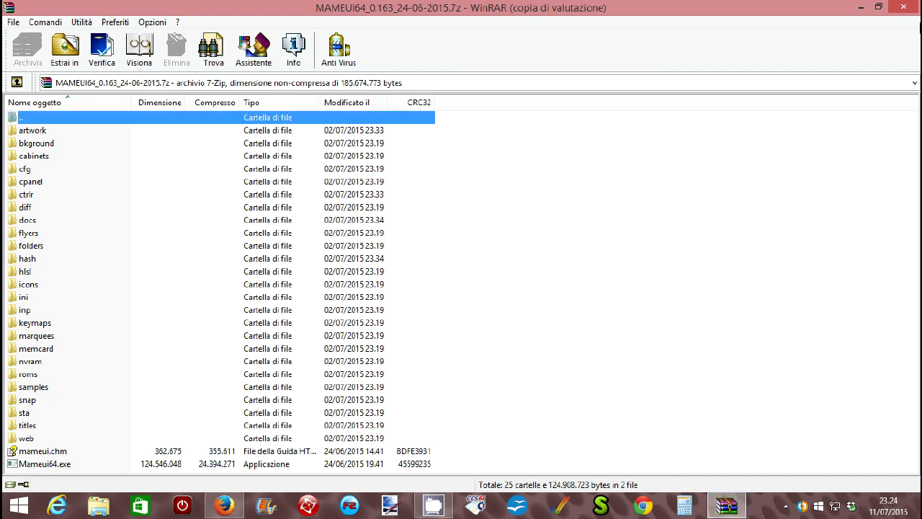
Step: Close the archive, place the extracted folder in the empty middle of the desktop and rename it "mame 164"
click(903, 9)
drag(325, 389, 473, 242)
key(Menu)
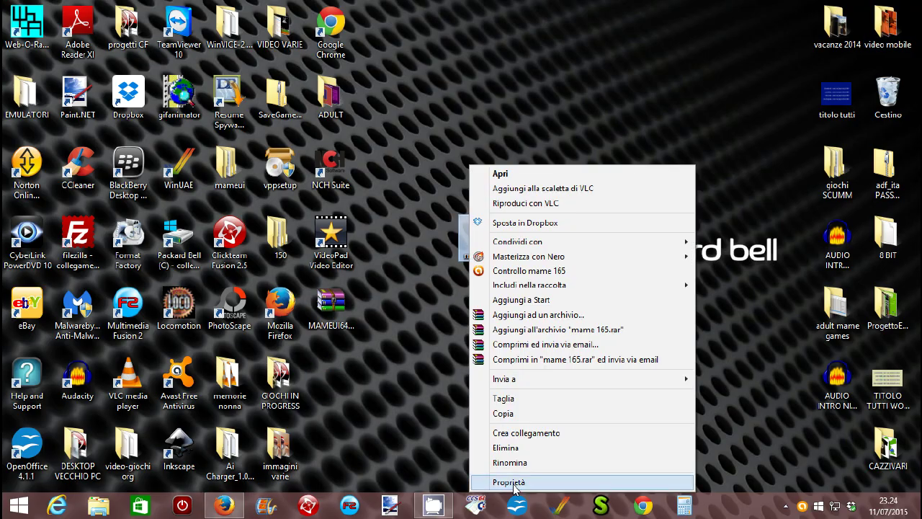
click(504, 463)
key(End)
key(BackSpace)
text(4)
key(Return)
Step: Move the downloaded MAMEUI64 archive from the desktop to the Recycle Bin
drag(331, 302, 890, 94)
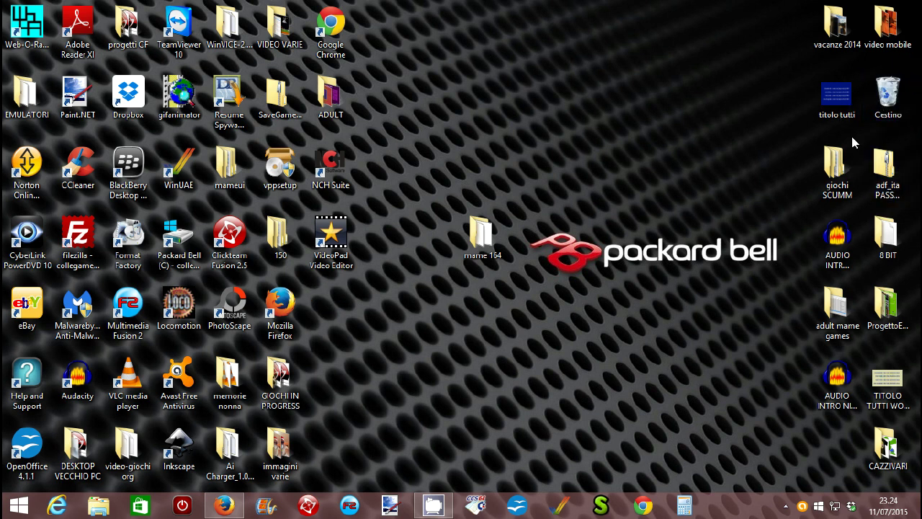
Step: Open the mame 164 folder and launch the Mameui64 application
double_click(480, 253)
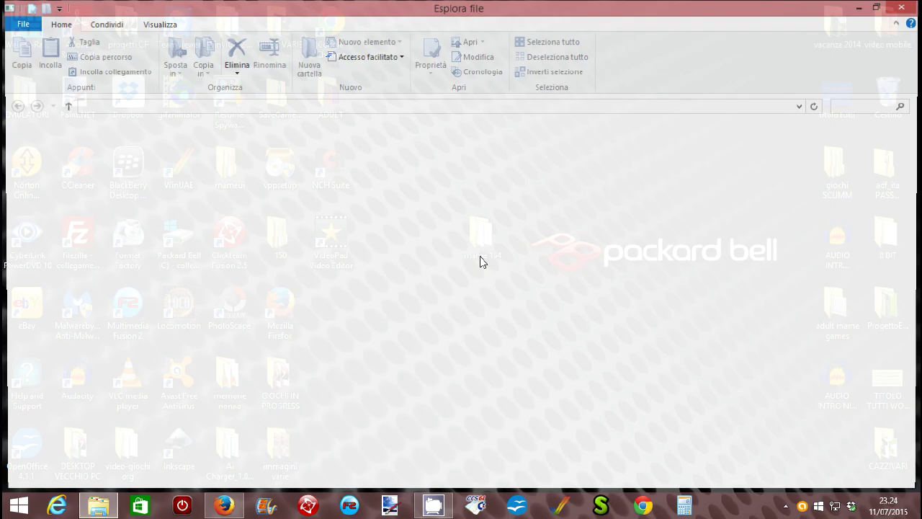
scroll(250, 263, down, 1)
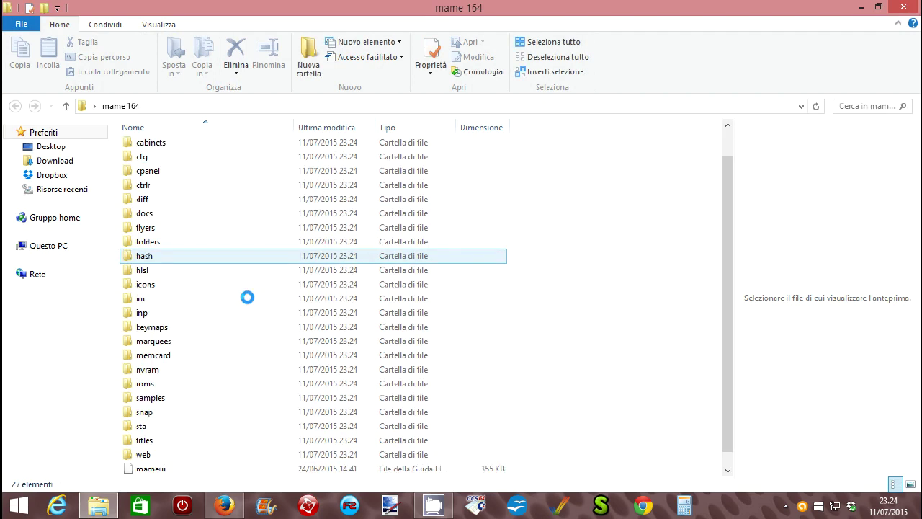
scroll(238, 360, down, 1)
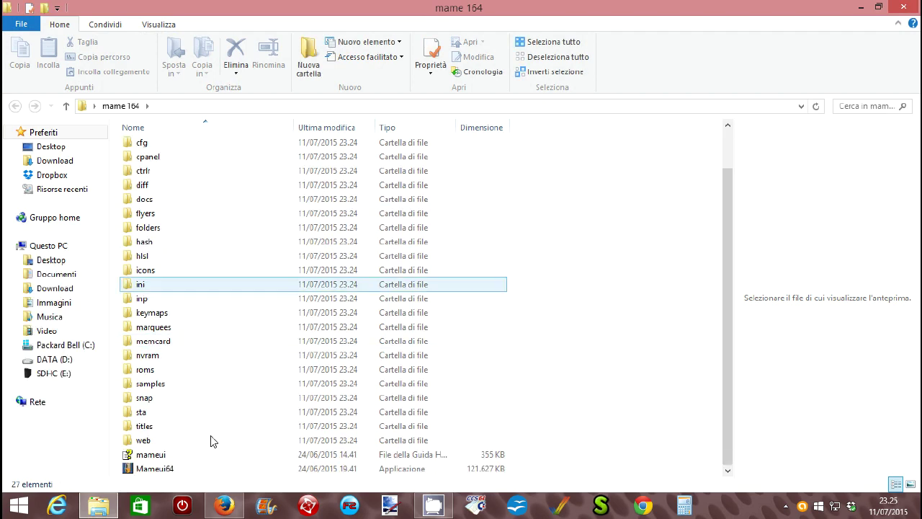
click(153, 470)
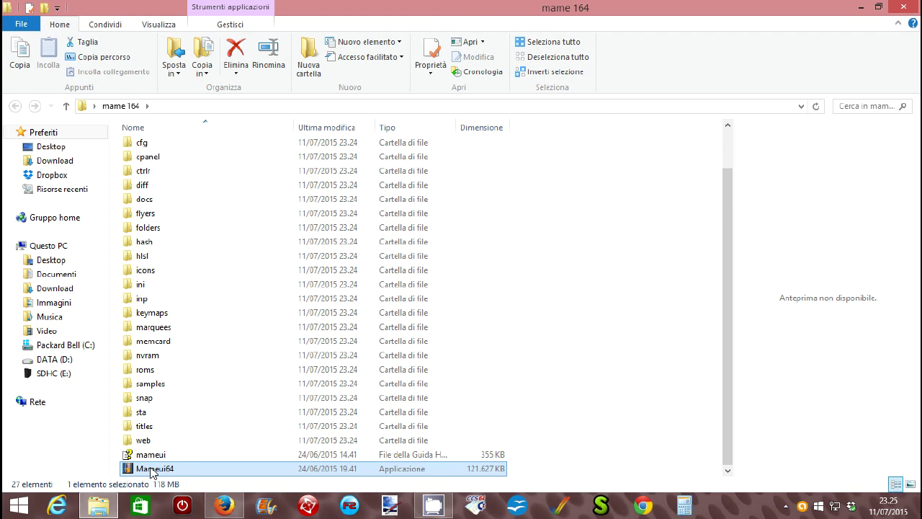
double_click(153, 470)
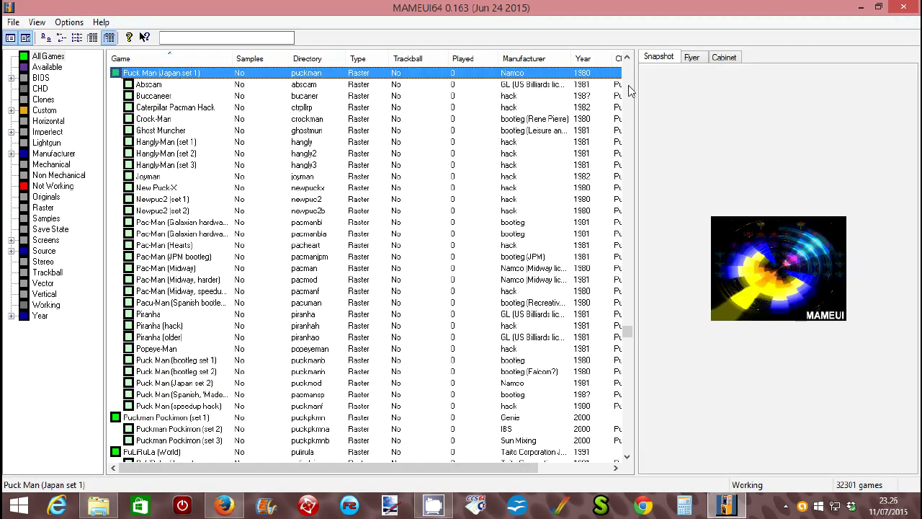
Step: Filter the MAMEUI64 game list to Available games and minimize the emulator window
click(42, 67)
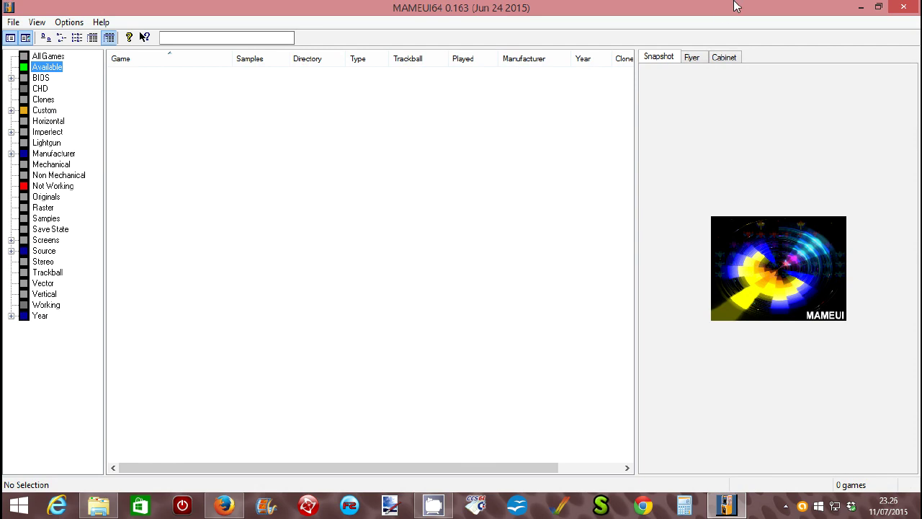
click(861, 8)
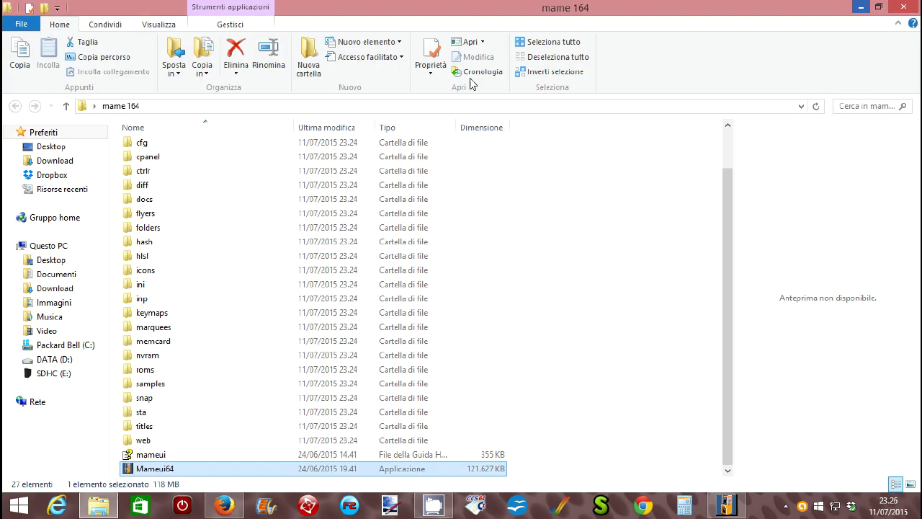
Step: Switch to Firefox, load emuparadise.me and look through the Emuparadise home page
click(240, 502)
click(187, 35)
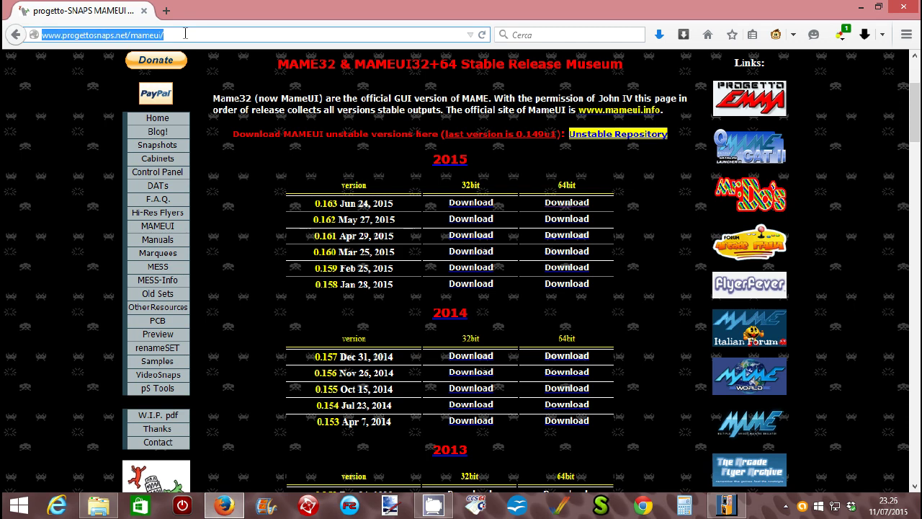
text(emuparadise.me/)
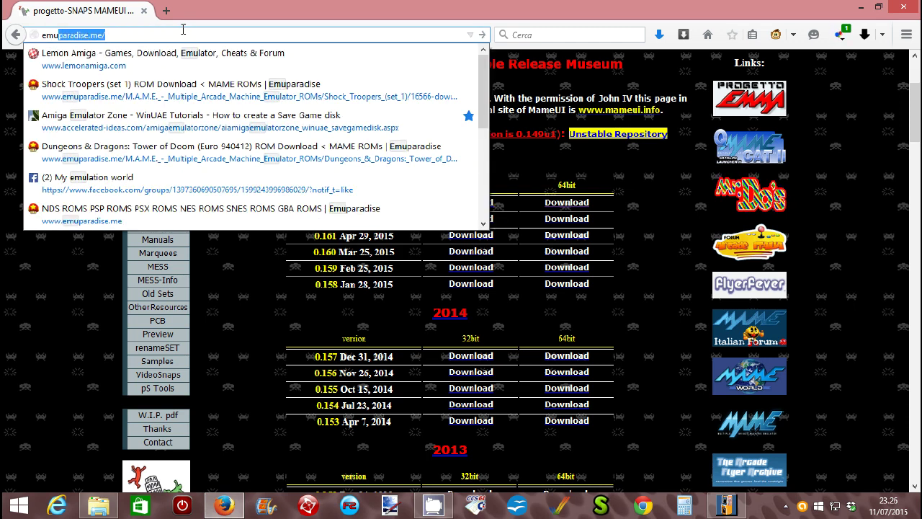
key(Return)
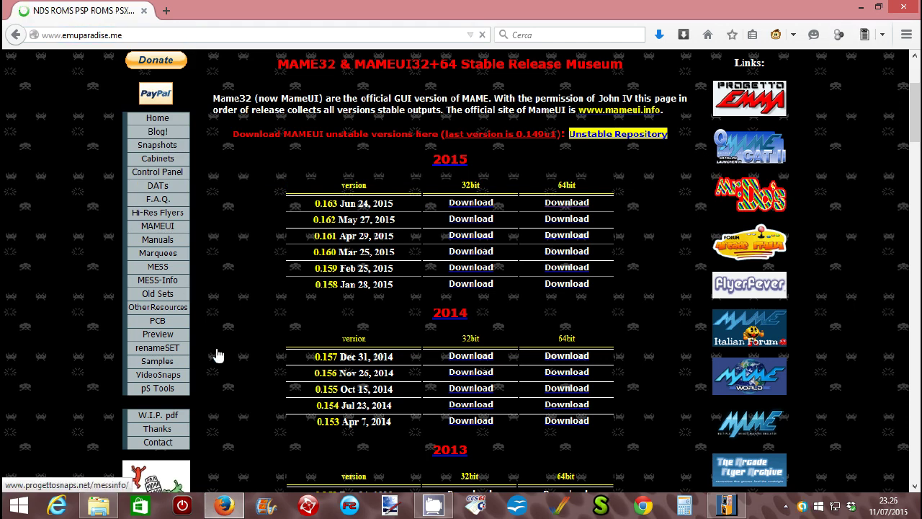
scroll(216, 320, down, 5)
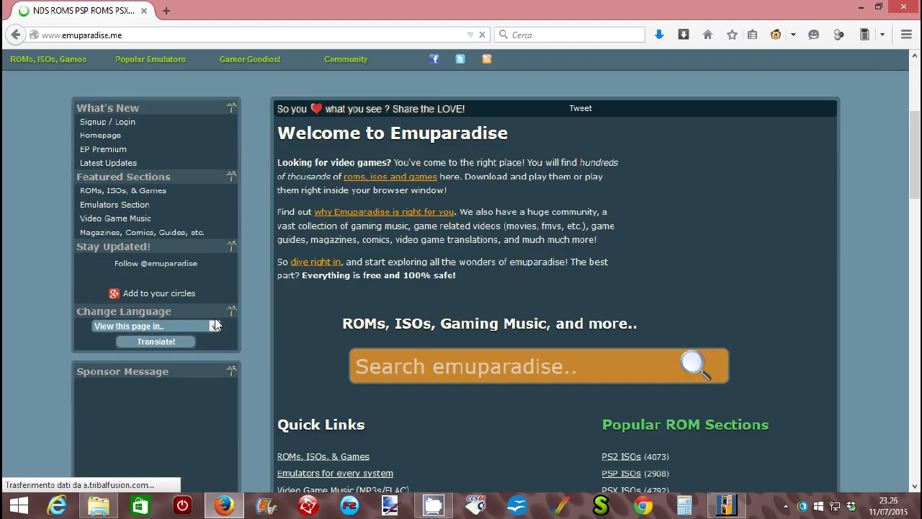
scroll(144, 208, down, 3)
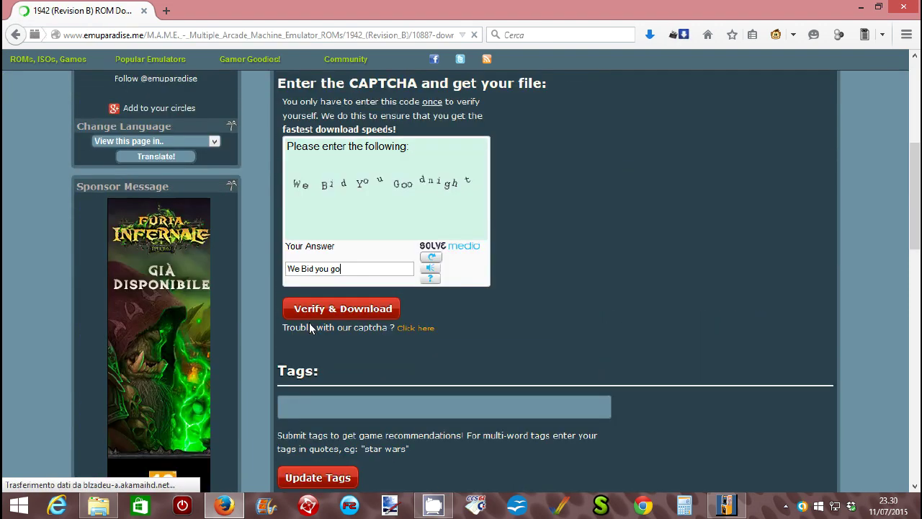
Step: Complete the CAPTCHA answer on the 1942 (Revision B) ROM download page and submit it for verification
text(od)
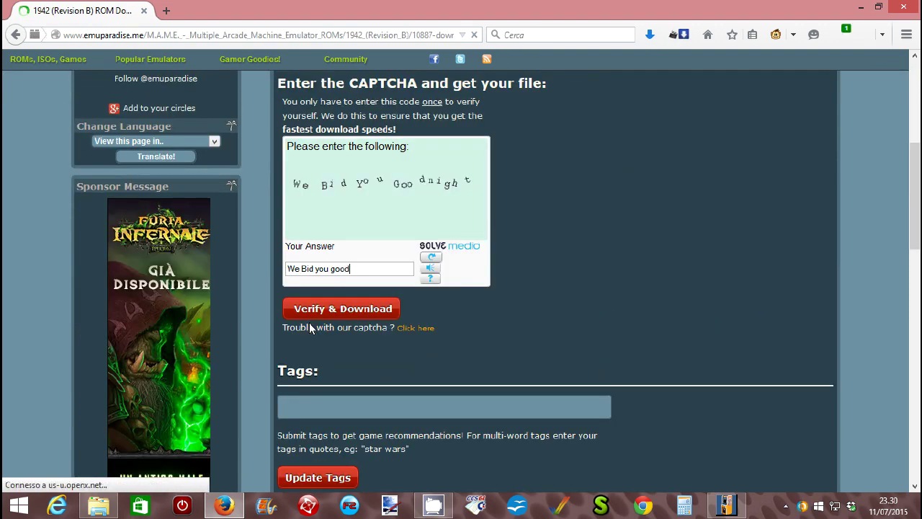
text(night)
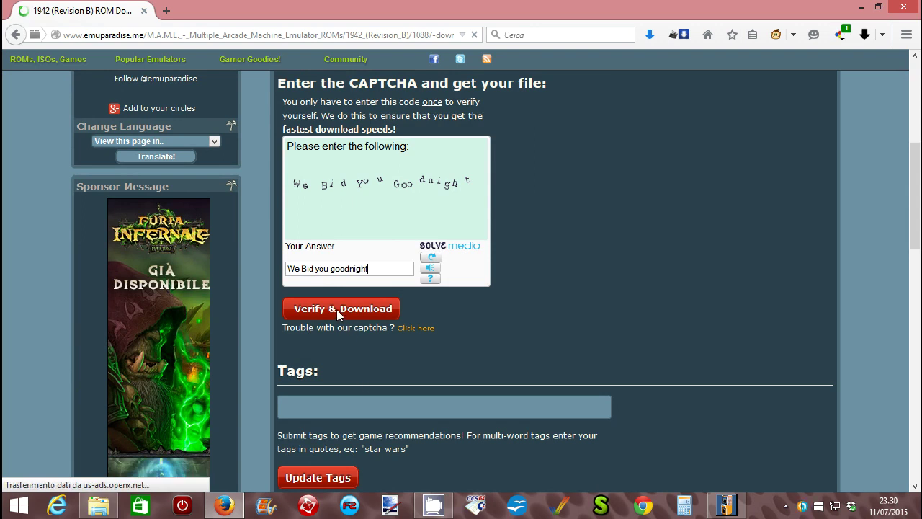
click(337, 309)
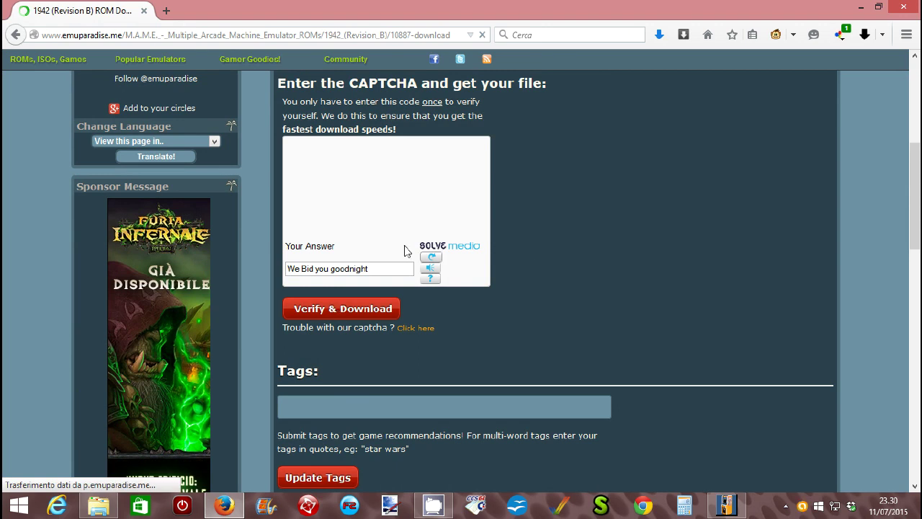
click(346, 309)
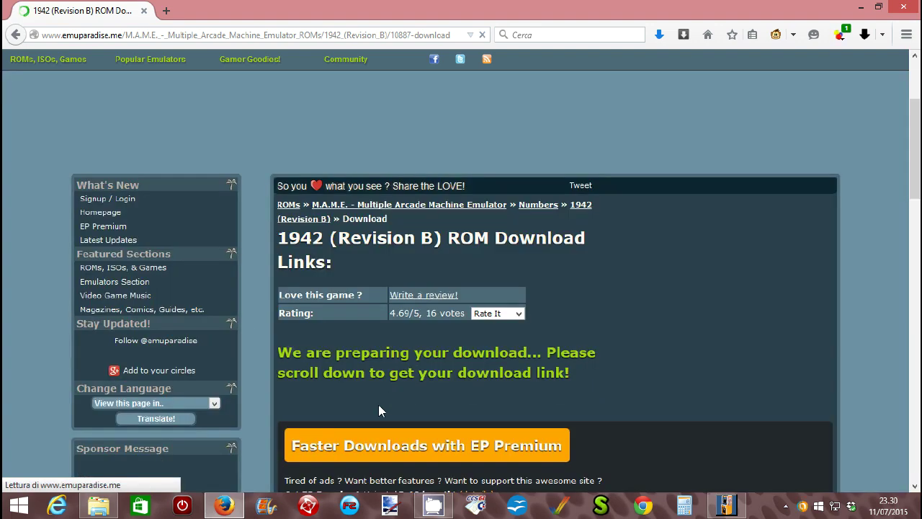
Step: Download the 1942 (Revision B) ROM from its direct link and save 1942.zip to the desktop
scroll(379, 405, down, 2)
scroll(370, 423, down, 2)
scroll(372, 411, down, 1)
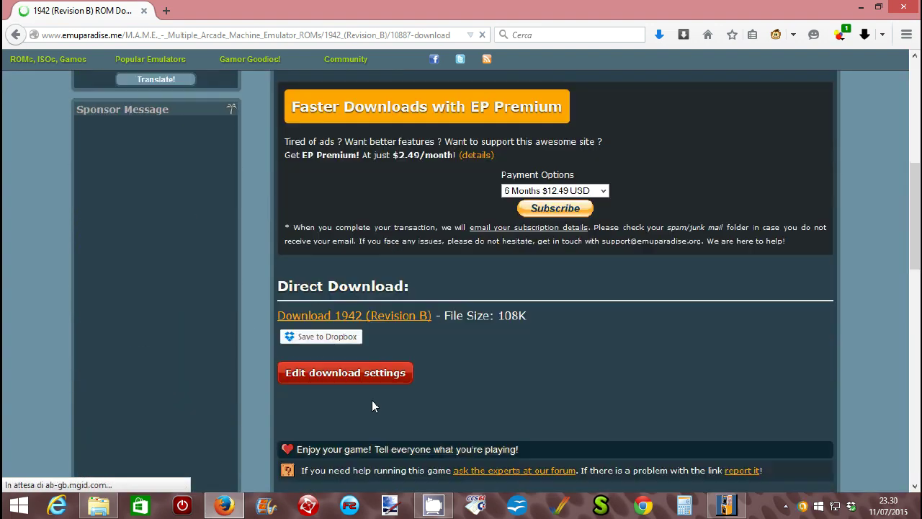
click(409, 317)
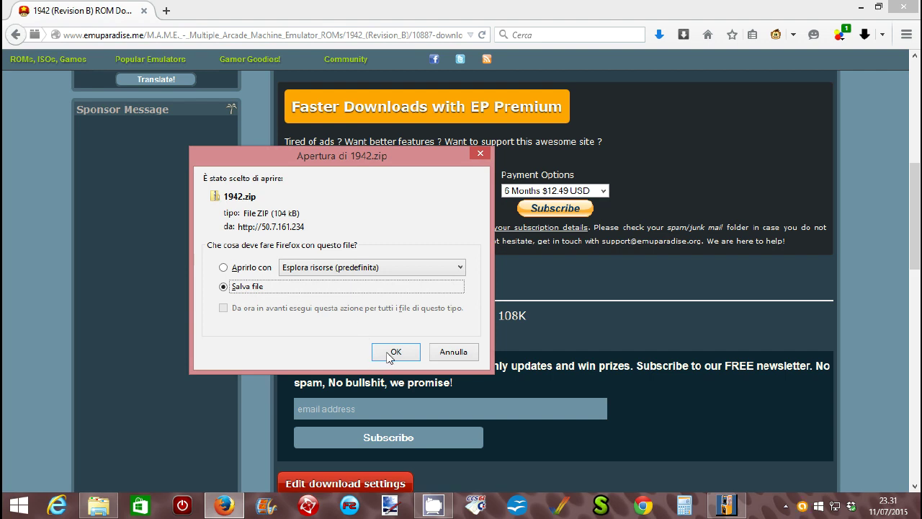
click(393, 351)
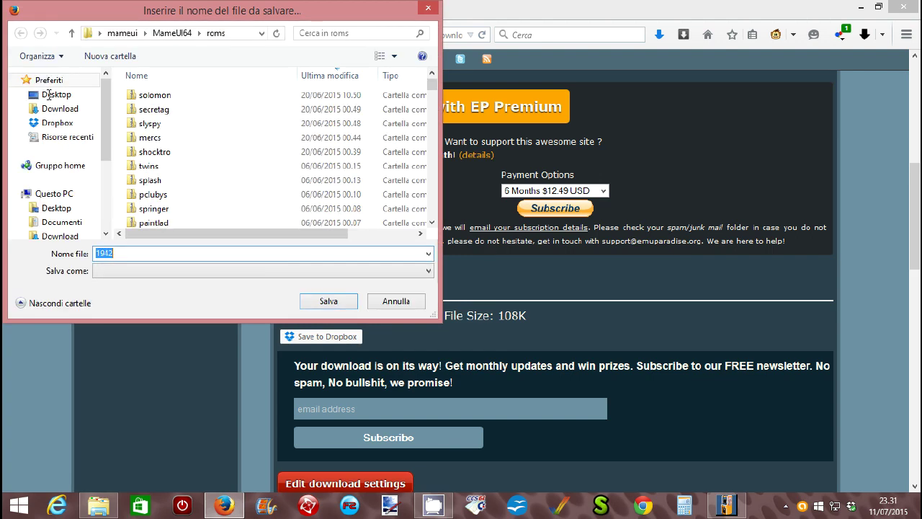
click(324, 303)
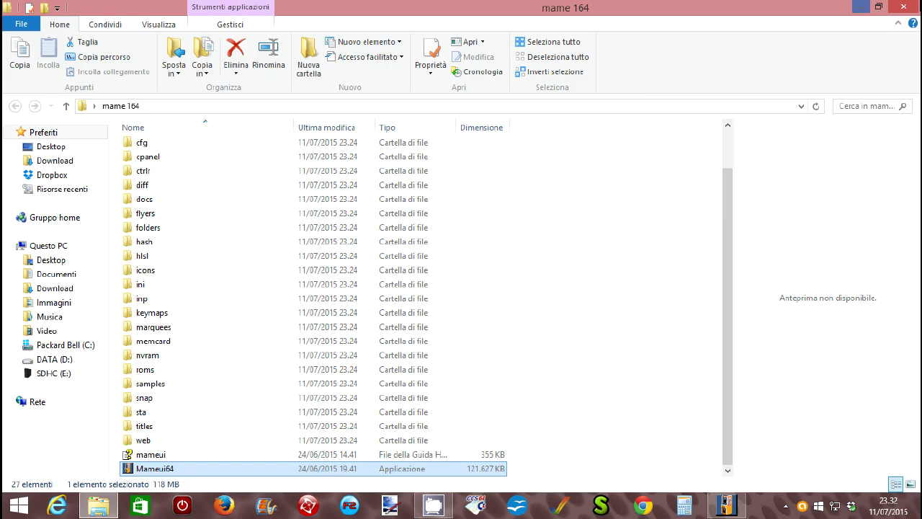
Step: Shrink and move the mame 164 window aside to reveal the 1942 archive on the desktop, and close the window
click(880, 7)
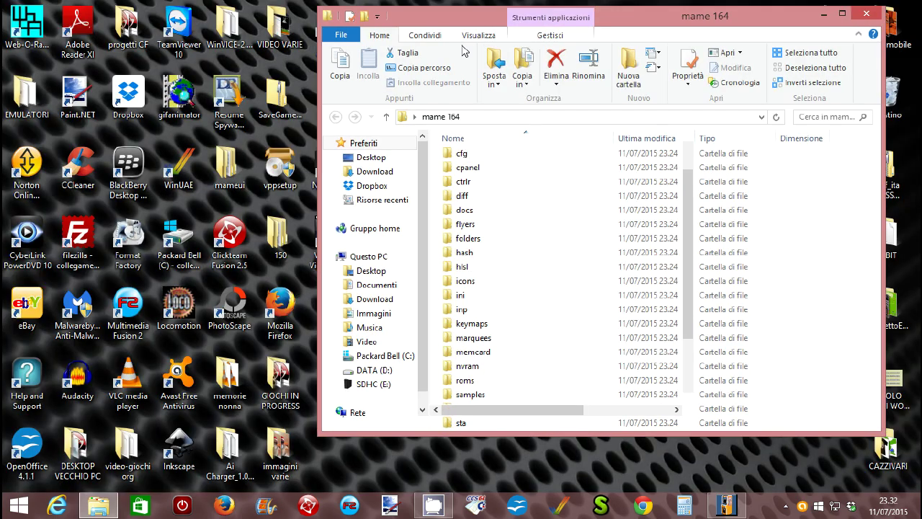
click(334, 308)
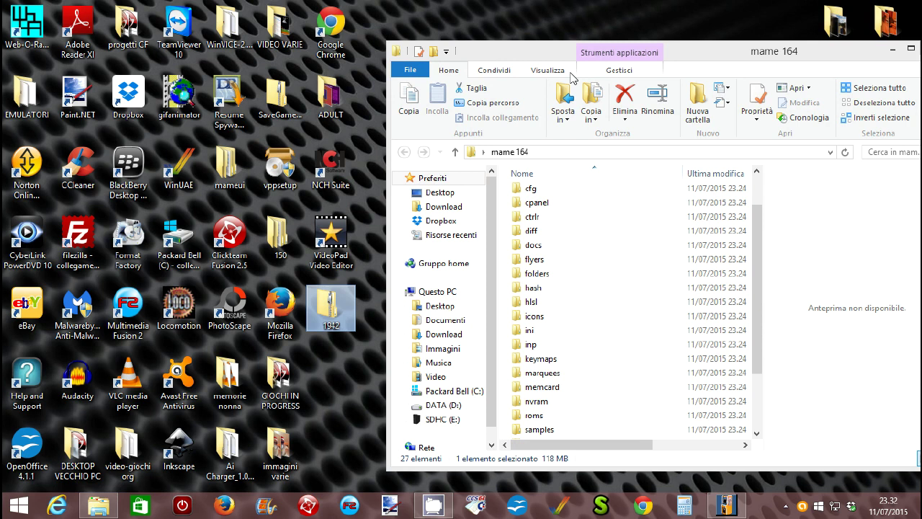
click(911, 48)
click(916, 6)
Step: Open the roms folder inside mame 164 and place its window beside the 1942 archive on the desktop
click(488, 239)
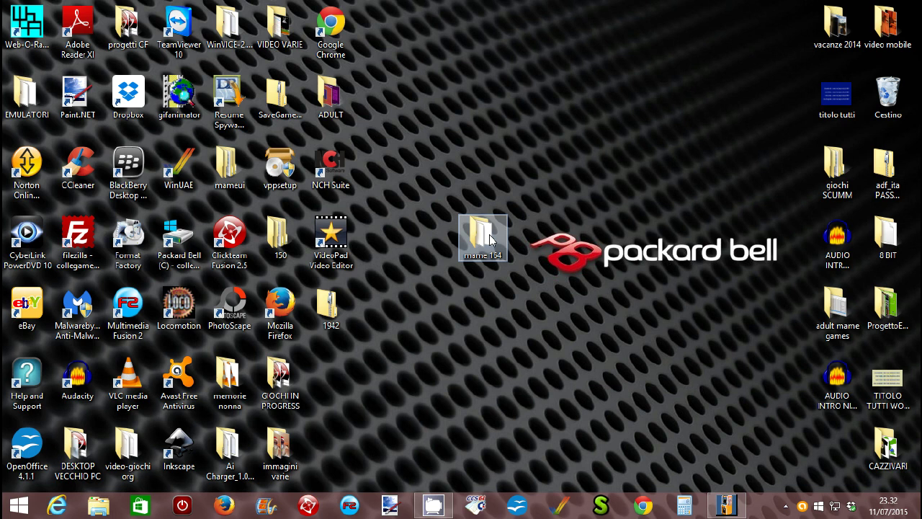
double_click(488, 239)
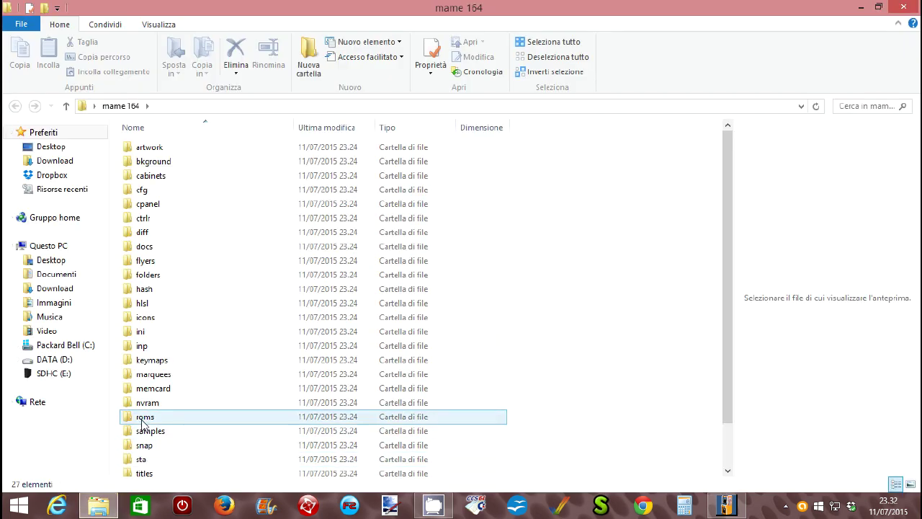
click(143, 422)
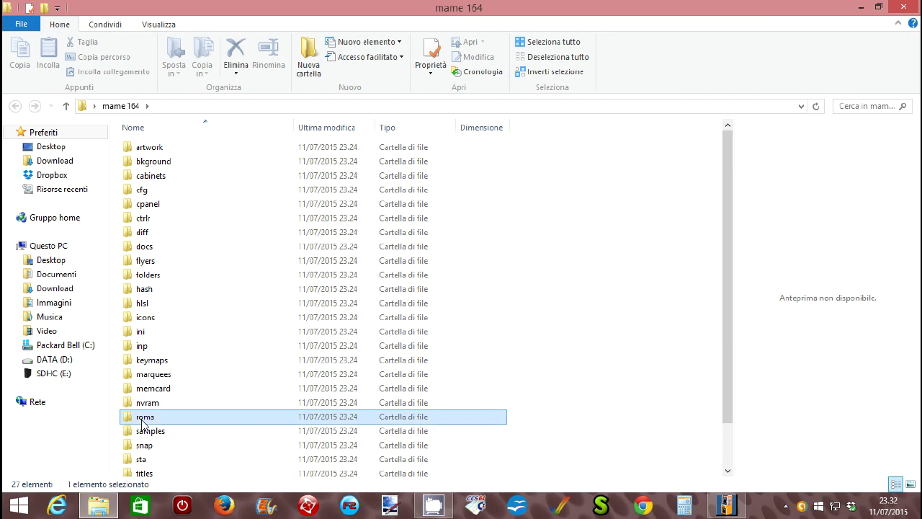
key(Return)
double_click(379, 5)
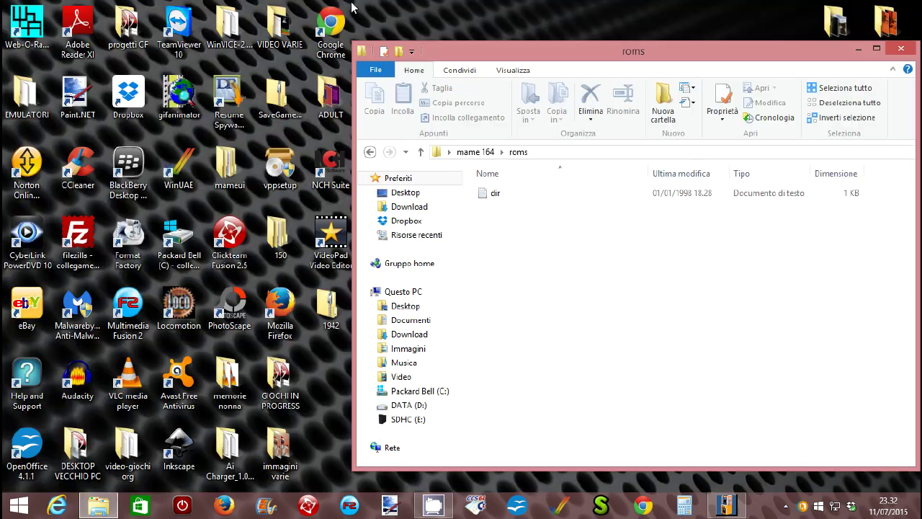
click(412, 51)
click(475, 56)
drag(500, 51, 519, 51)
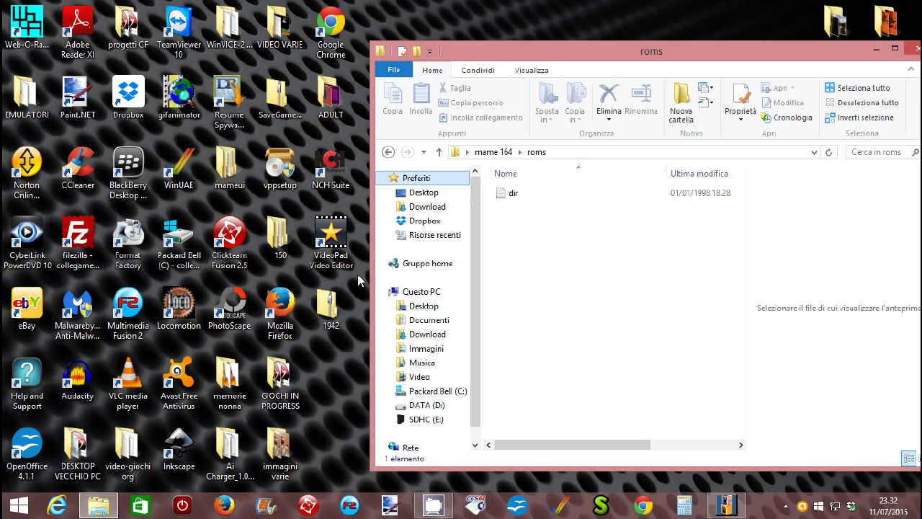
Step: Move the 1942 archive from the desktop into the roms folder and close the folder window
drag(330, 308, 523, 236)
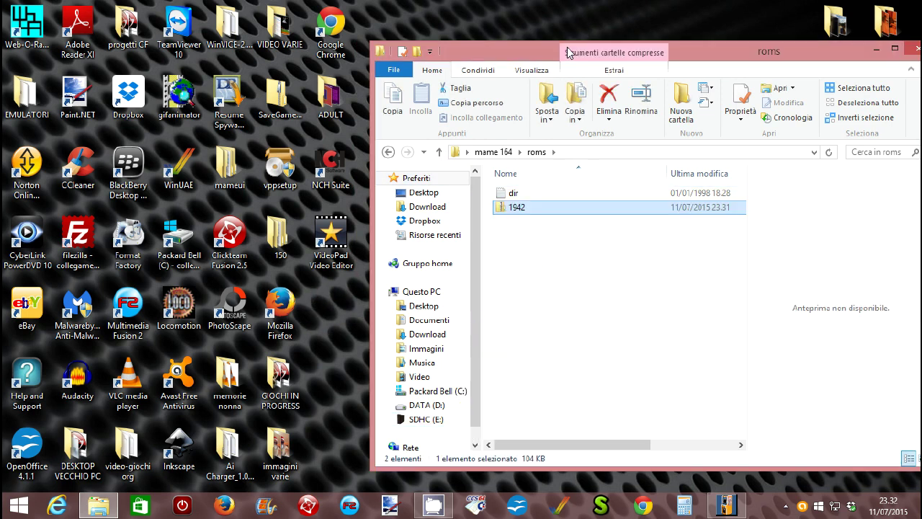
drag(559, 52, 402, 56)
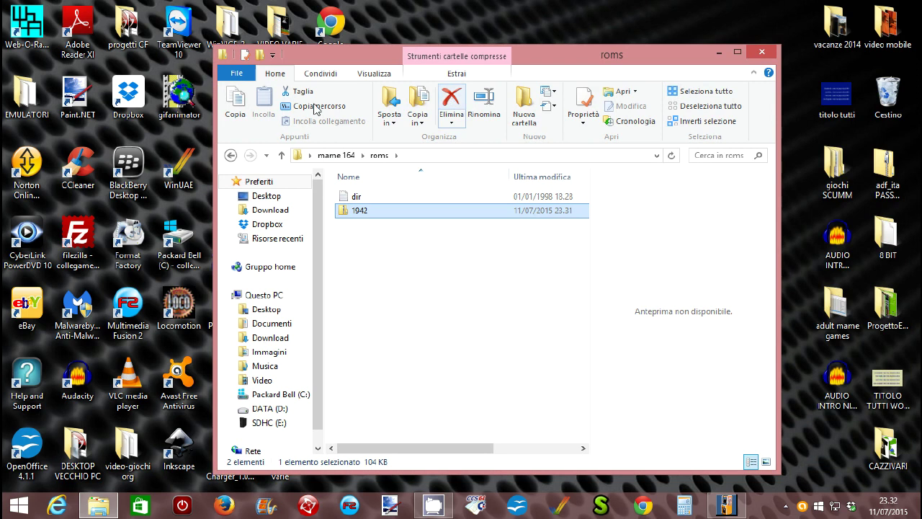
click(762, 52)
Step: Switch to MAMEUI64, start an audit of all sets and stop it before it completes
click(732, 507)
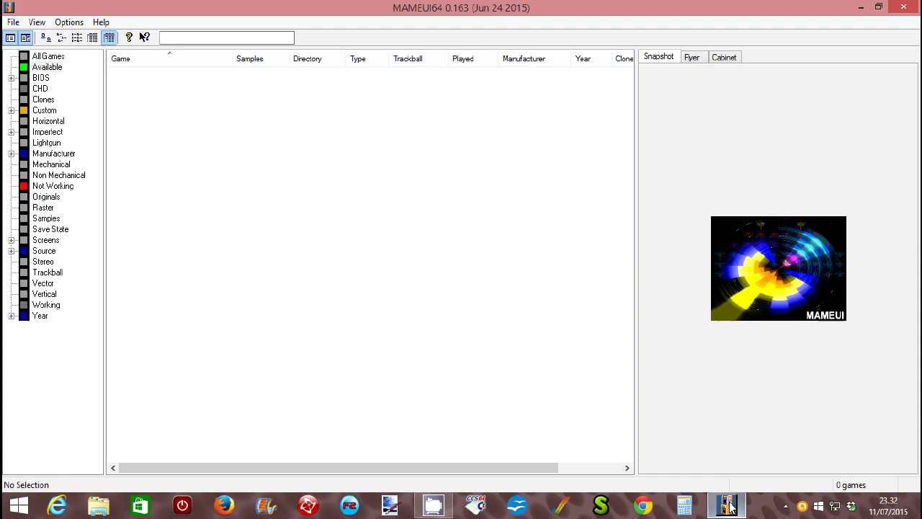
click(11, 24)
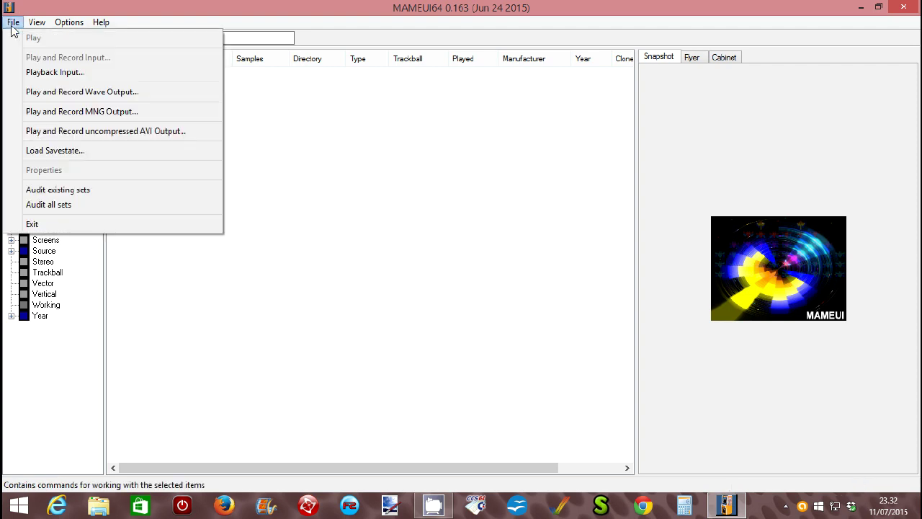
click(54, 205)
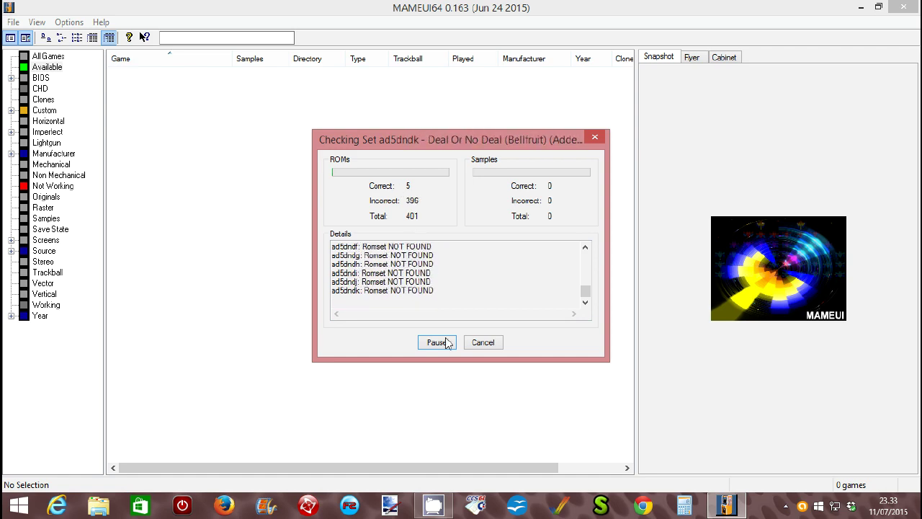
click(482, 342)
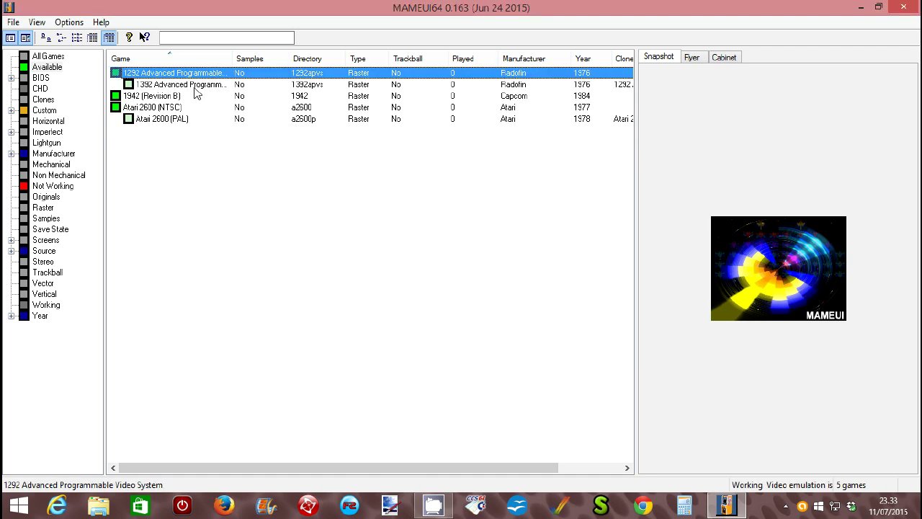
Step: Switch the game list to the ungrouped detailed view and launch 1942 (Revision B)
click(139, 98)
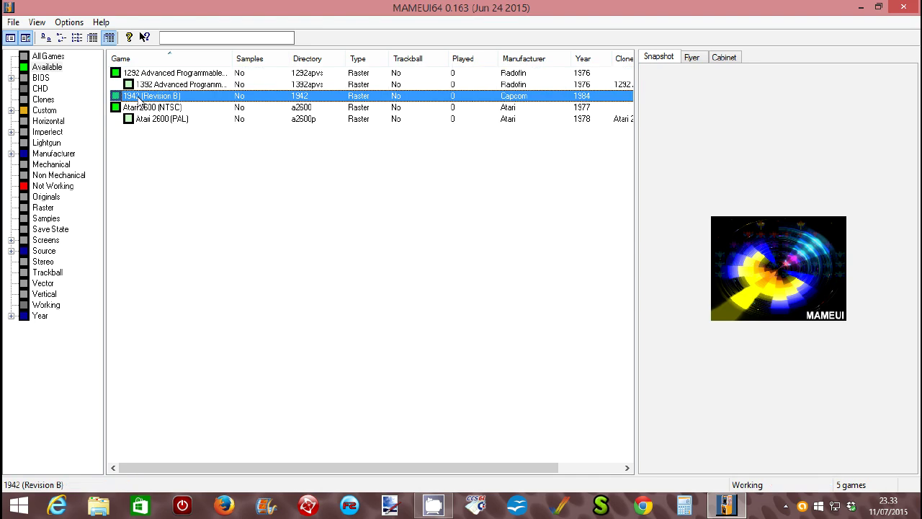
click(92, 38)
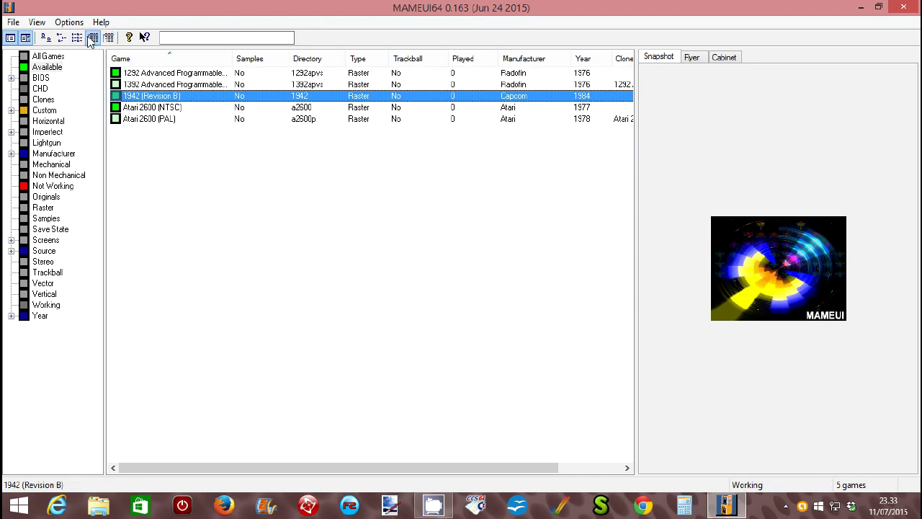
double_click(147, 101)
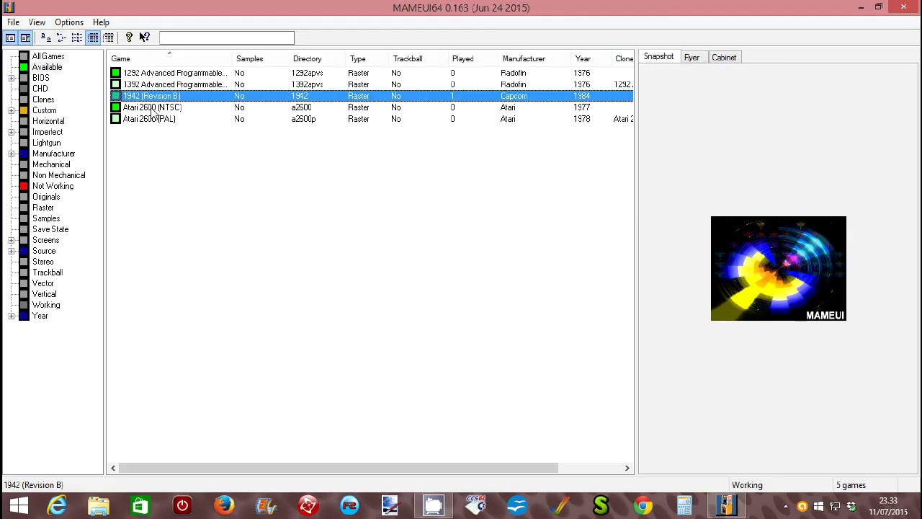
Step: In the display properties of 1942 (Revision B), enable Run in a window, disable Start out maximized and apply the changes
right_click(149, 97)
click(199, 268)
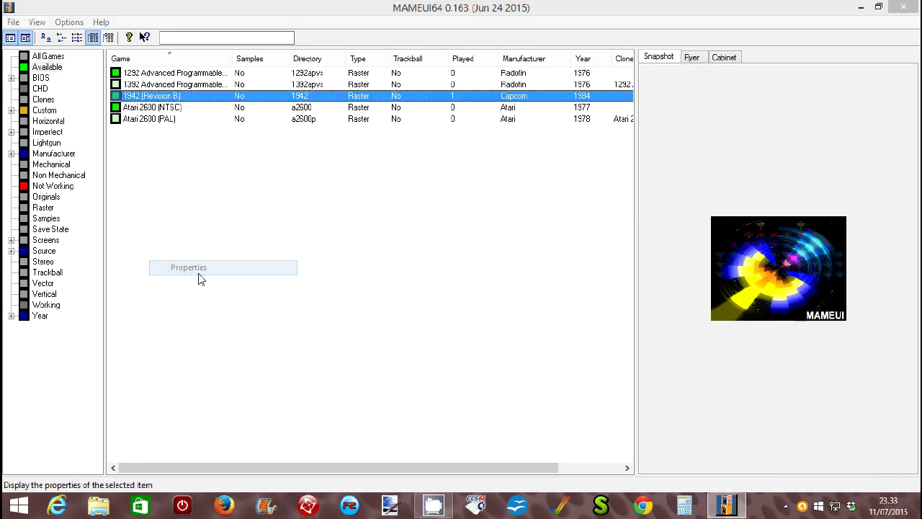
click(106, 49)
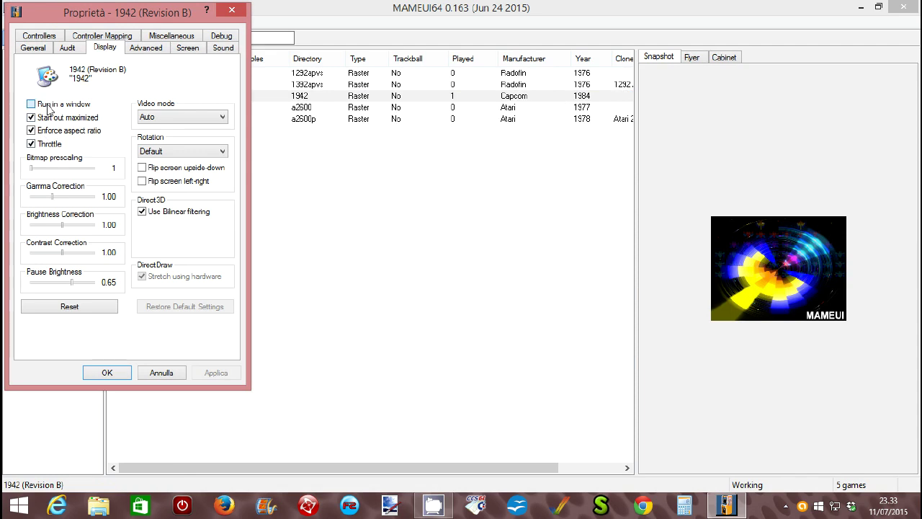
click(47, 106)
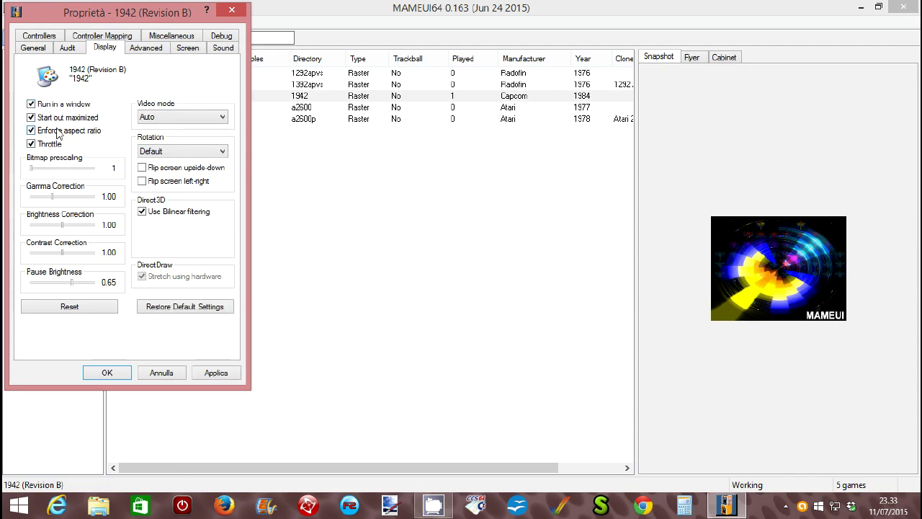
click(58, 121)
click(210, 373)
click(108, 372)
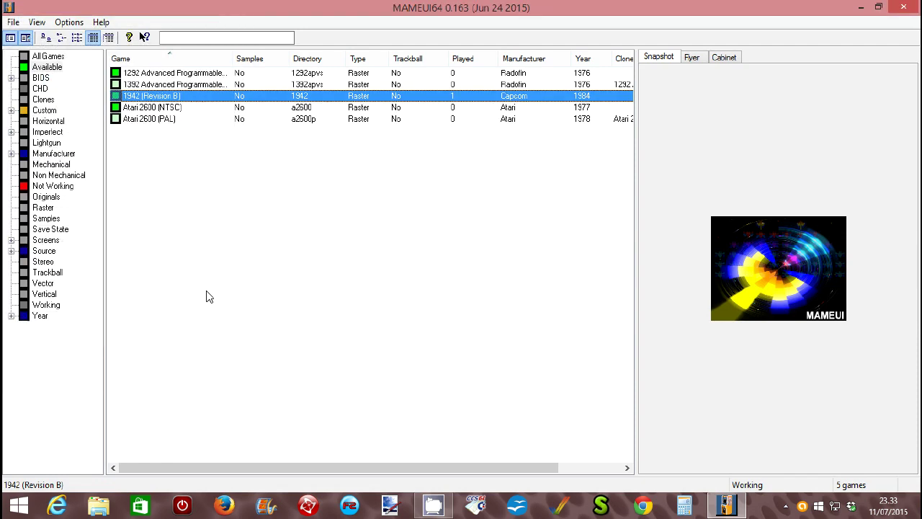
Step: Launch 1942 (Revision B) and enlarge its game window to nearly the full height of the desktop
key(Return)
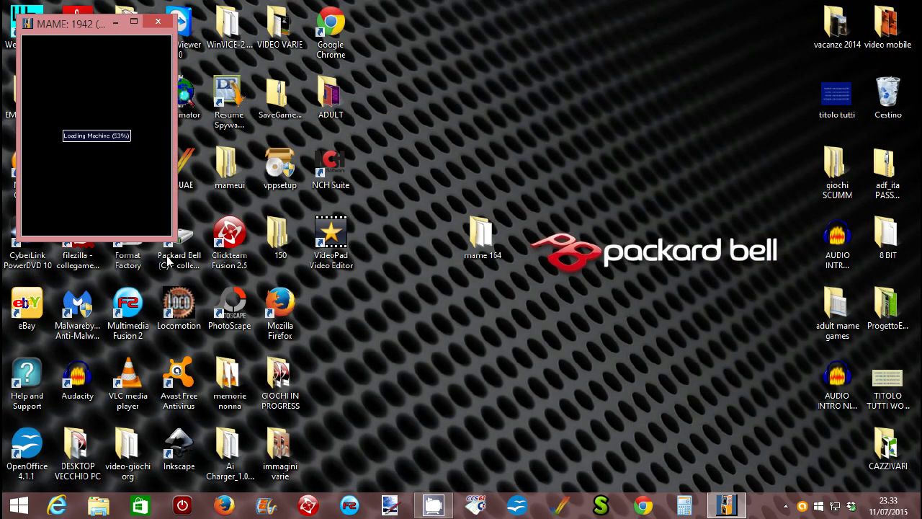
drag(174, 238, 590, 487)
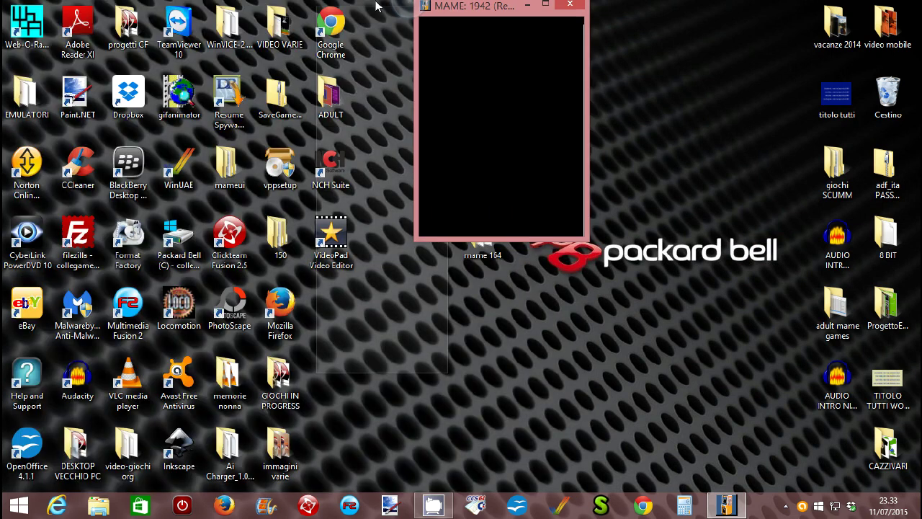
drag(418, 61, 232, 61)
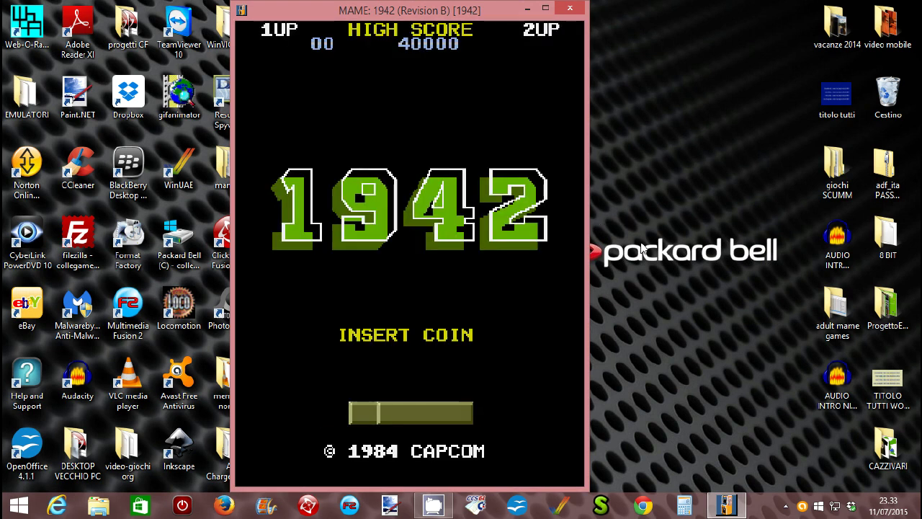
click(596, 226)
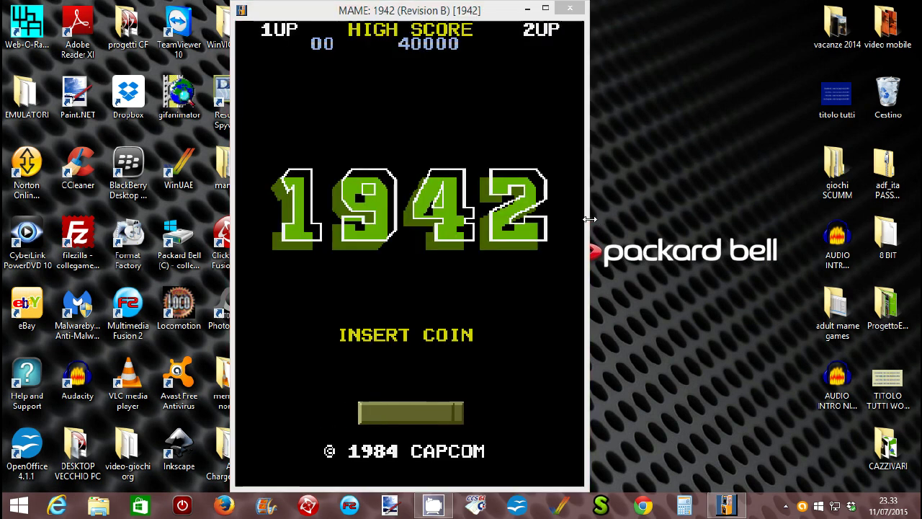
click(590, 216)
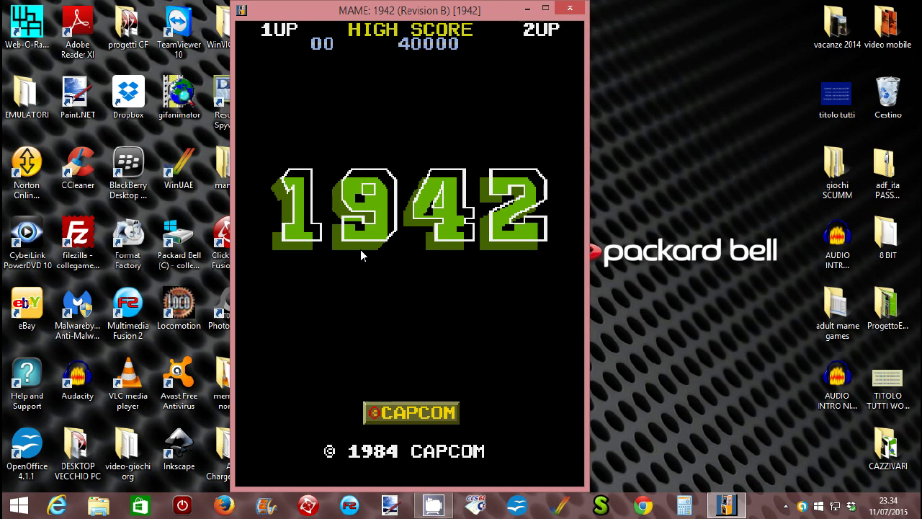
Step: Insert coins in 1942 and start a one-player game
key(5)
key(5)
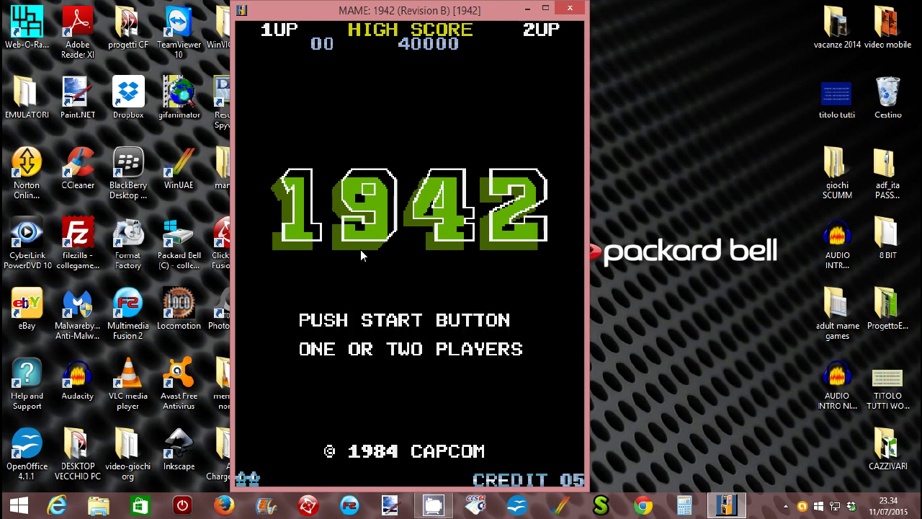
key(1)
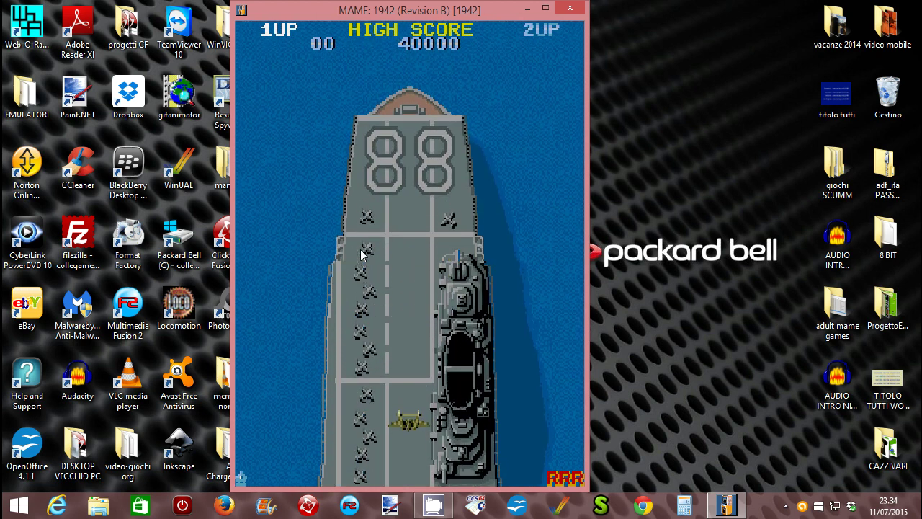
Step: Play the first stage of 1942, steering the plane around the enemy aircraft and shooting at them
key(Left)
key(ctrl)
key(Right)
key(ctrl)
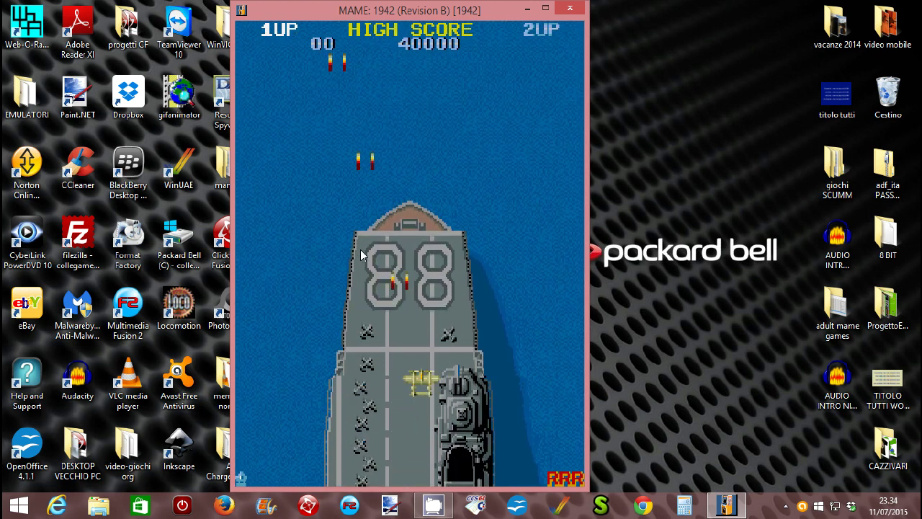
key(Left)
key(Right)
key(Left)
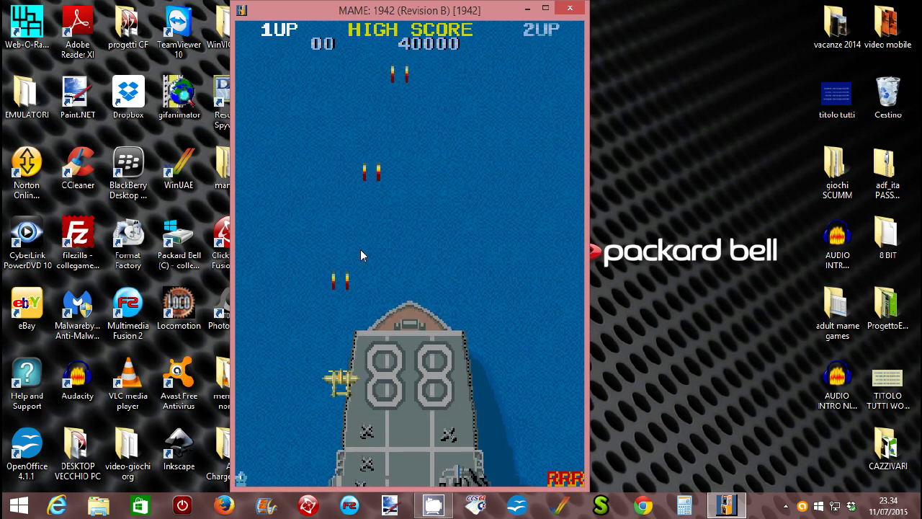
key(ctrl)
key(Right)
key(ctrl)
key(Left)
key(ctrl)
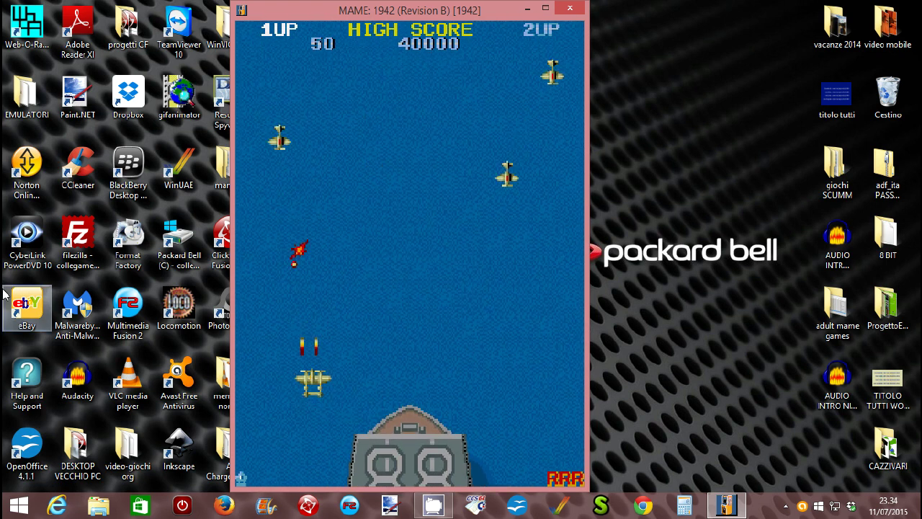
key(Right)
key(ctrl)
key(Right)
key(Down)
key(Left)
key(Up)
key(ctrl)
key(Right)
key(ctrl)
key(Left)
key(ctrl)
key(Down)
key(Right)
key(ctrl)
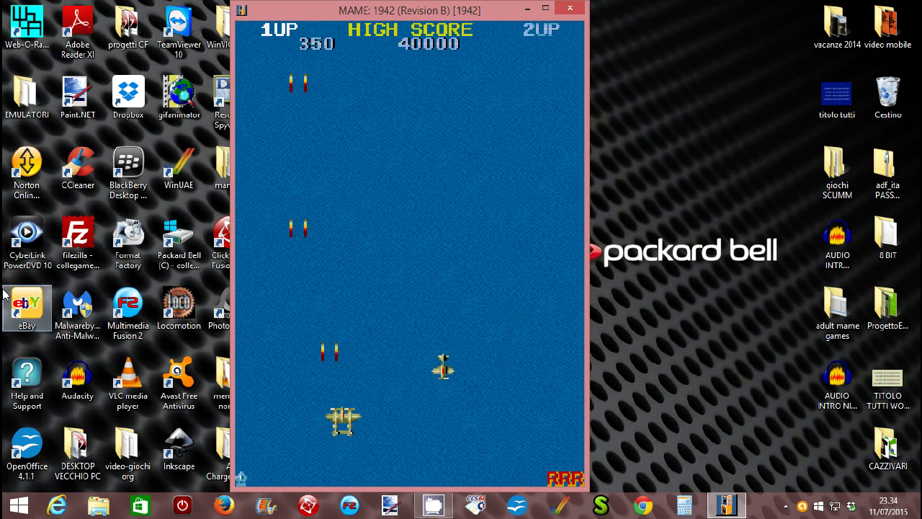
key(Left)
key(Up)
key(Right)
key(Left)
key(Down)
Step: Quit 1942, restore the MAMEUI64 window to its smaller size and close the emulator
key(Escape)
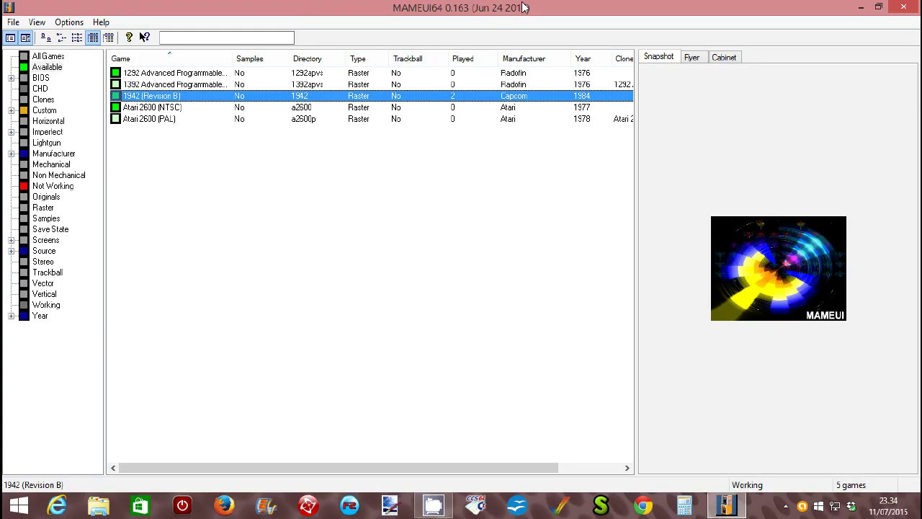
click(879, 7)
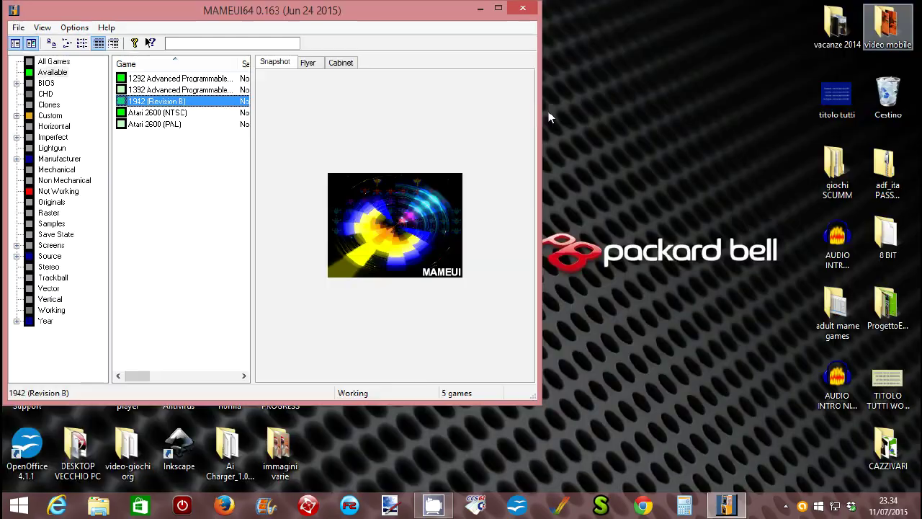
click(520, 8)
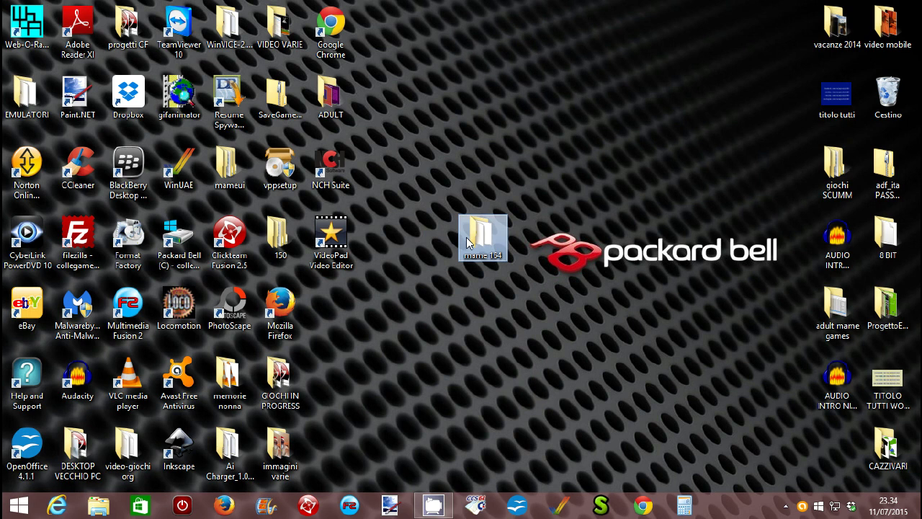
Step: Open the mame 164 folder from the desktop and select its roms folder
double_click(481, 234)
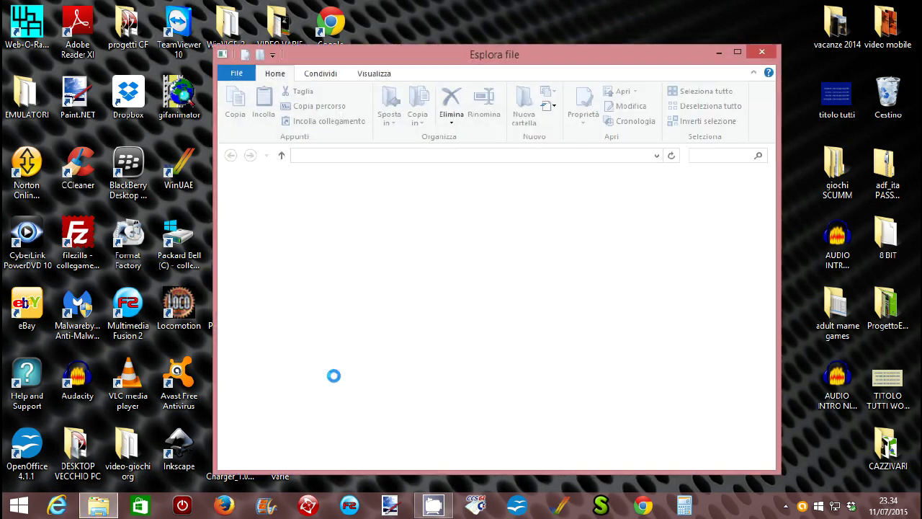
scroll(391, 411, down, 5)
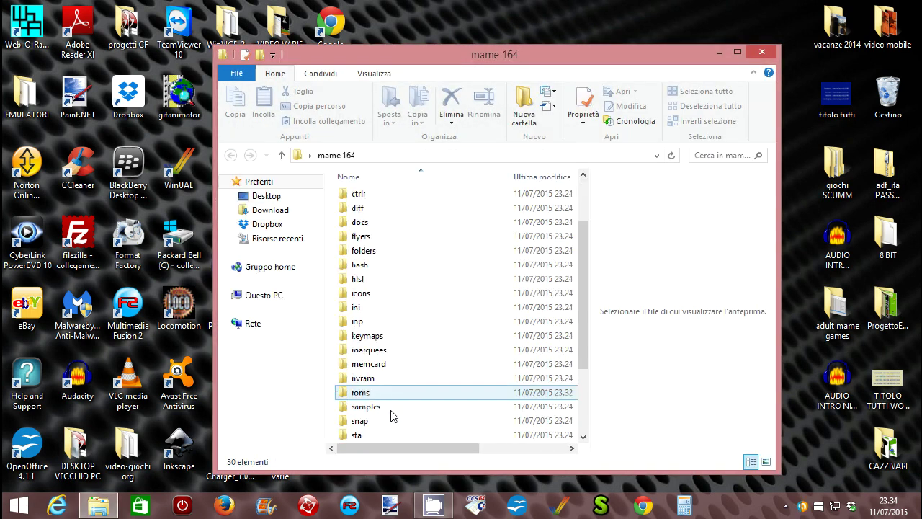
click(360, 308)
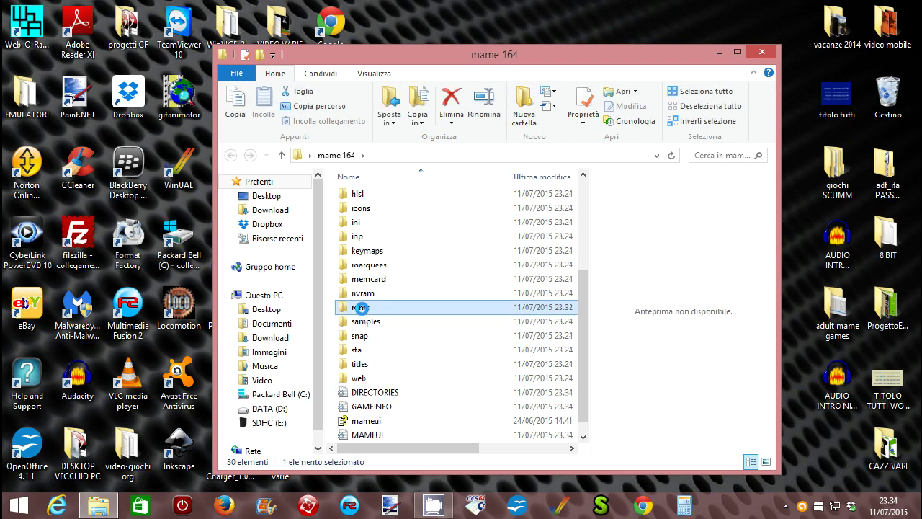